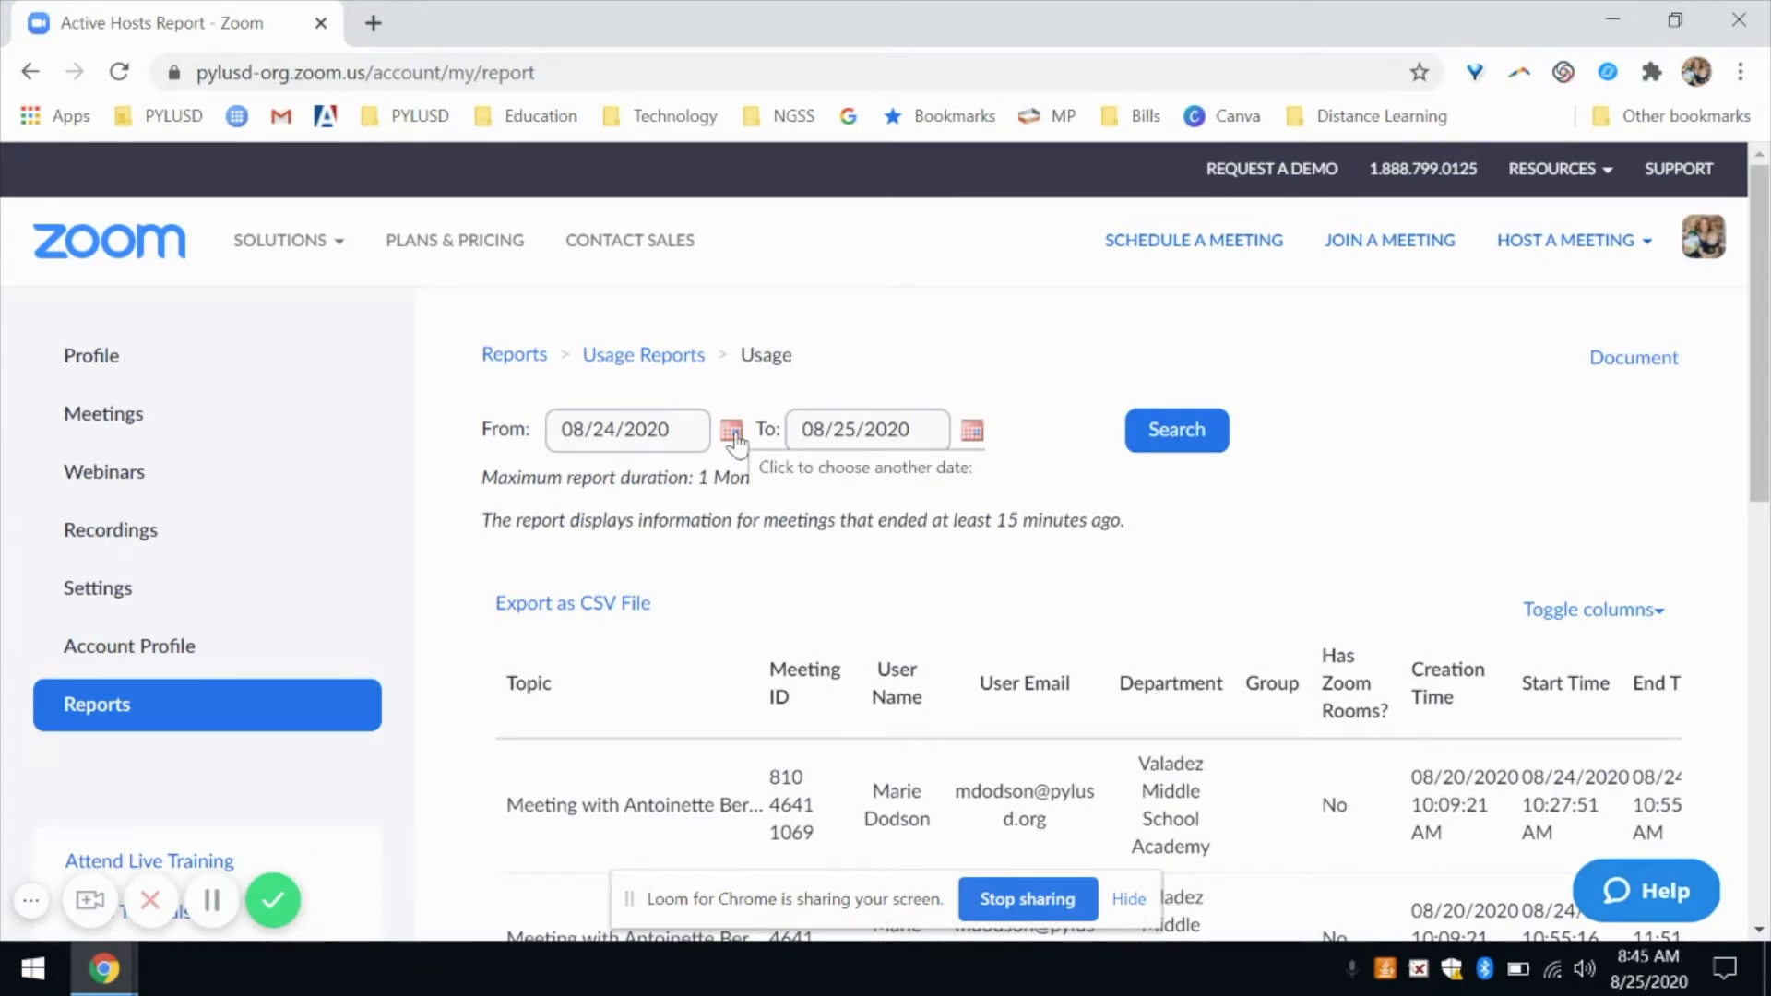
Step: Set the usage report's start date to 08/20/2020 and search for meetings up to 08/25/2020
{"action": "left_click", "coordinate": [732, 432]}
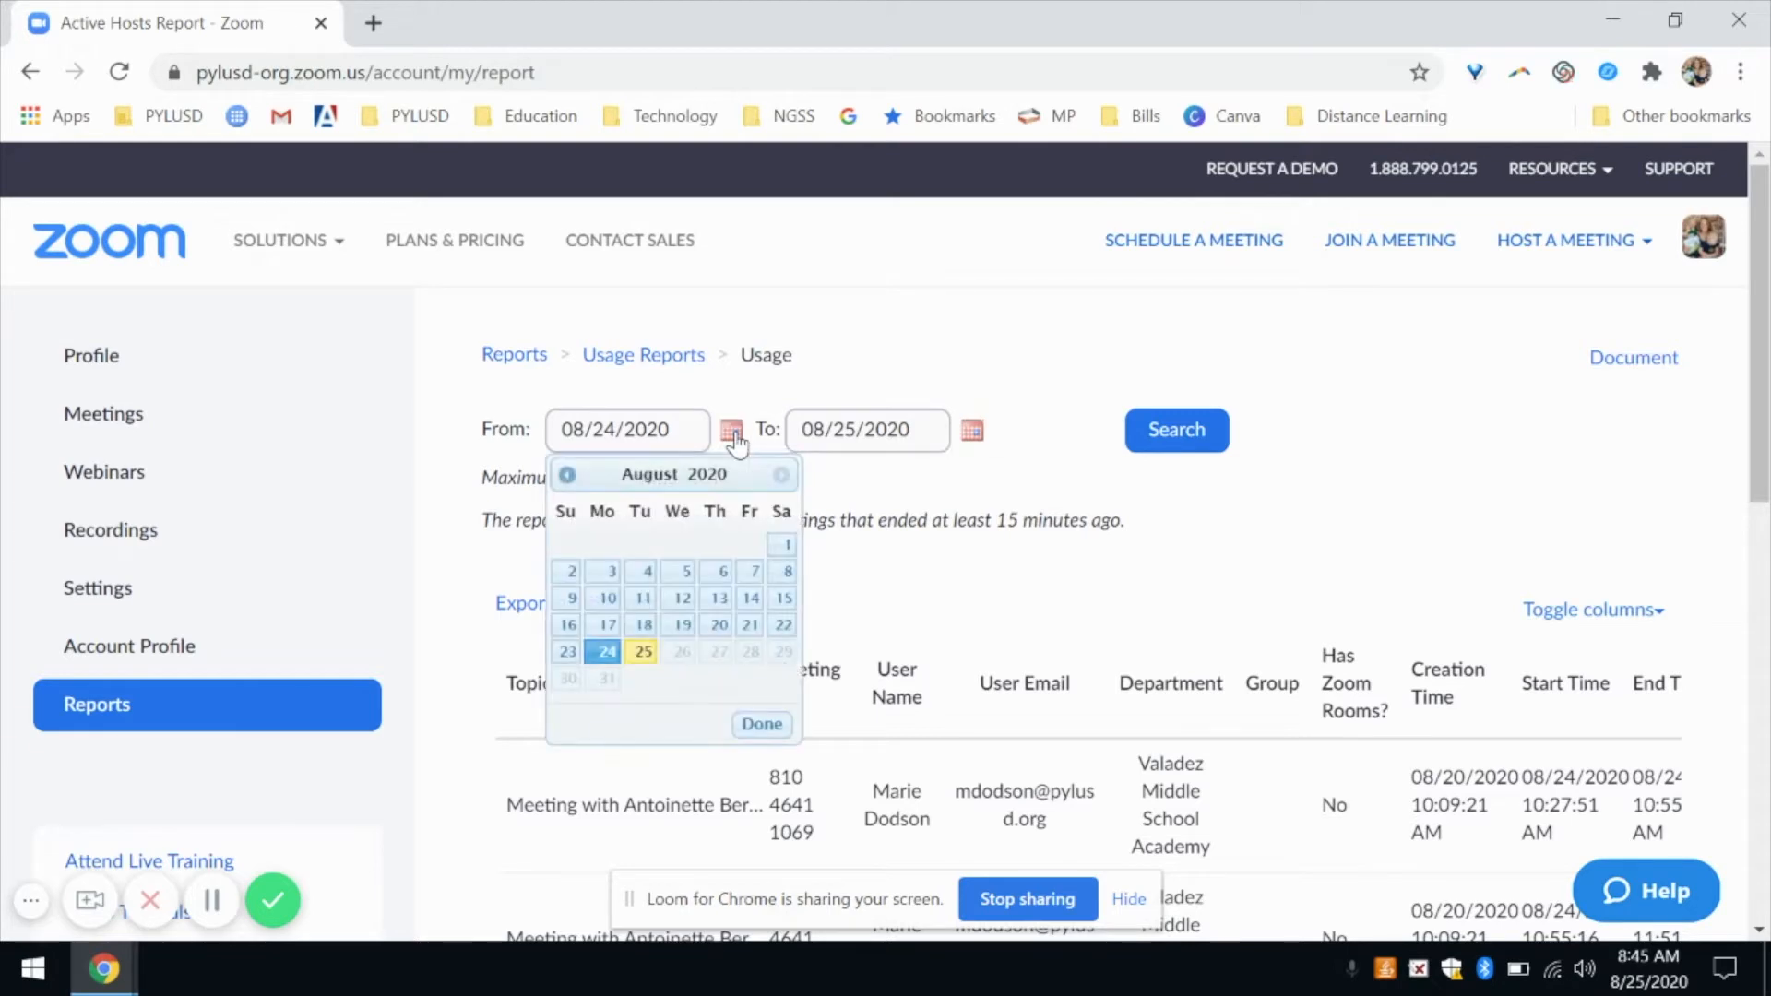
{"action": "left_click", "coordinate": [719, 628]}
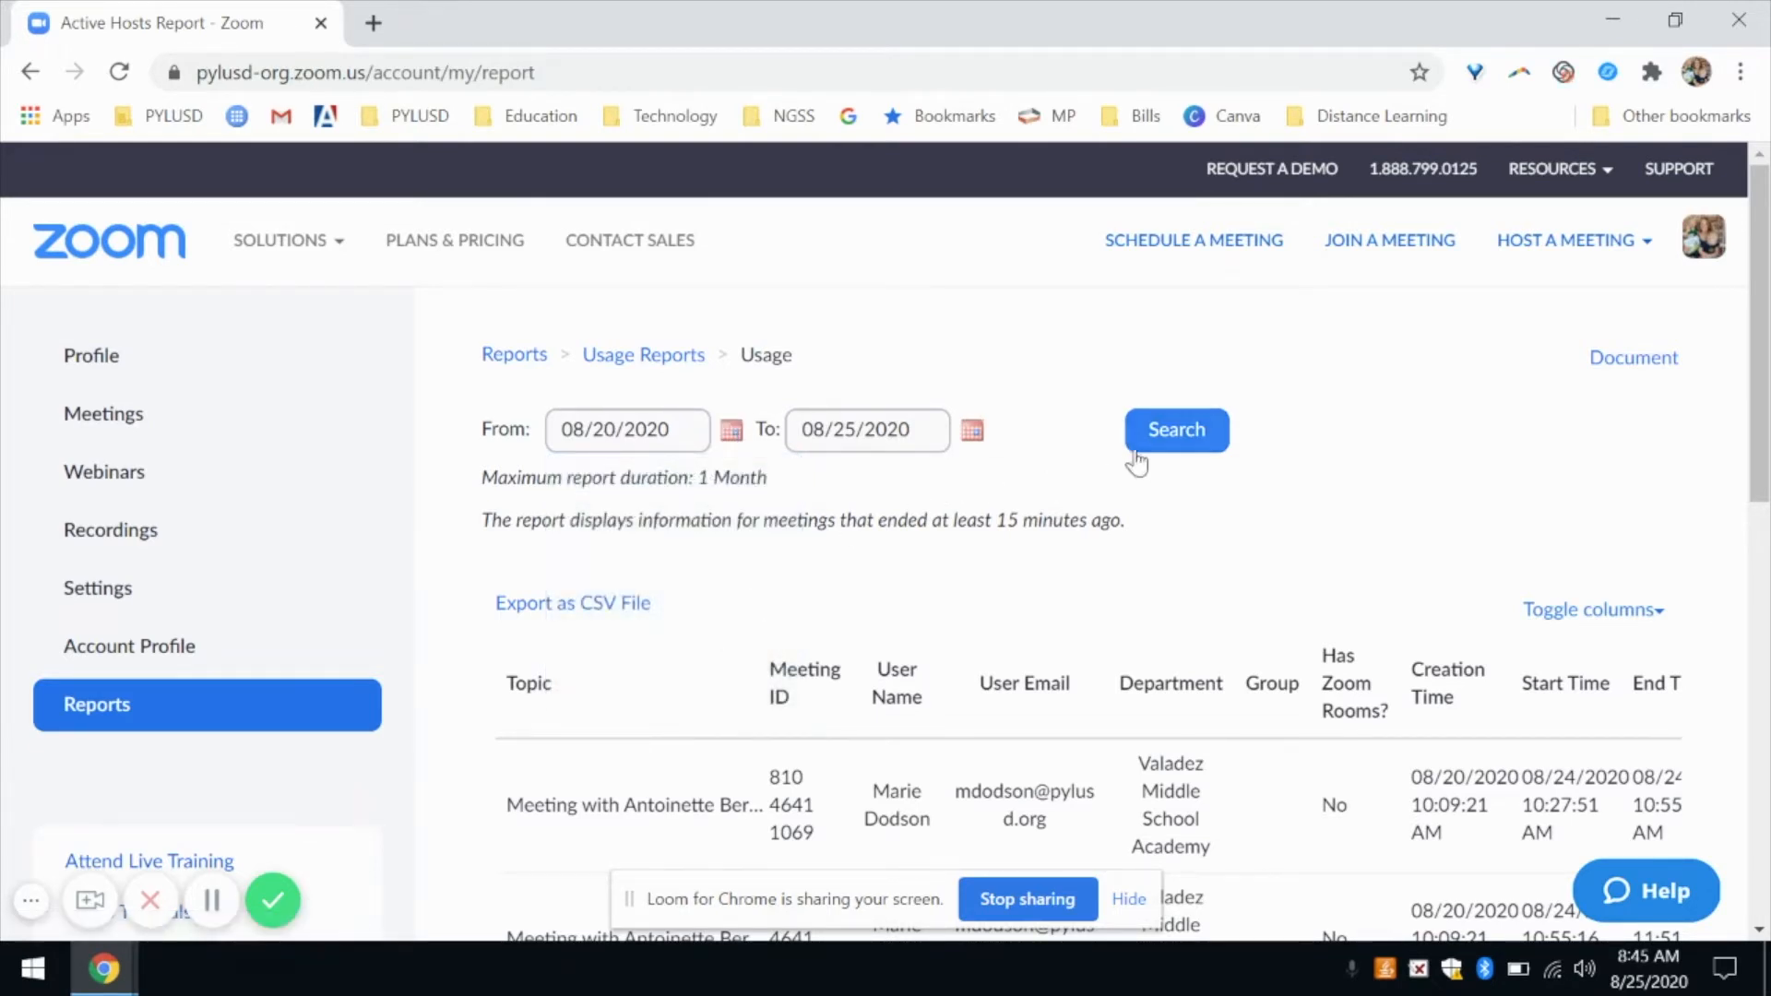
{"action": "left_click", "coordinate": [1173, 434]}
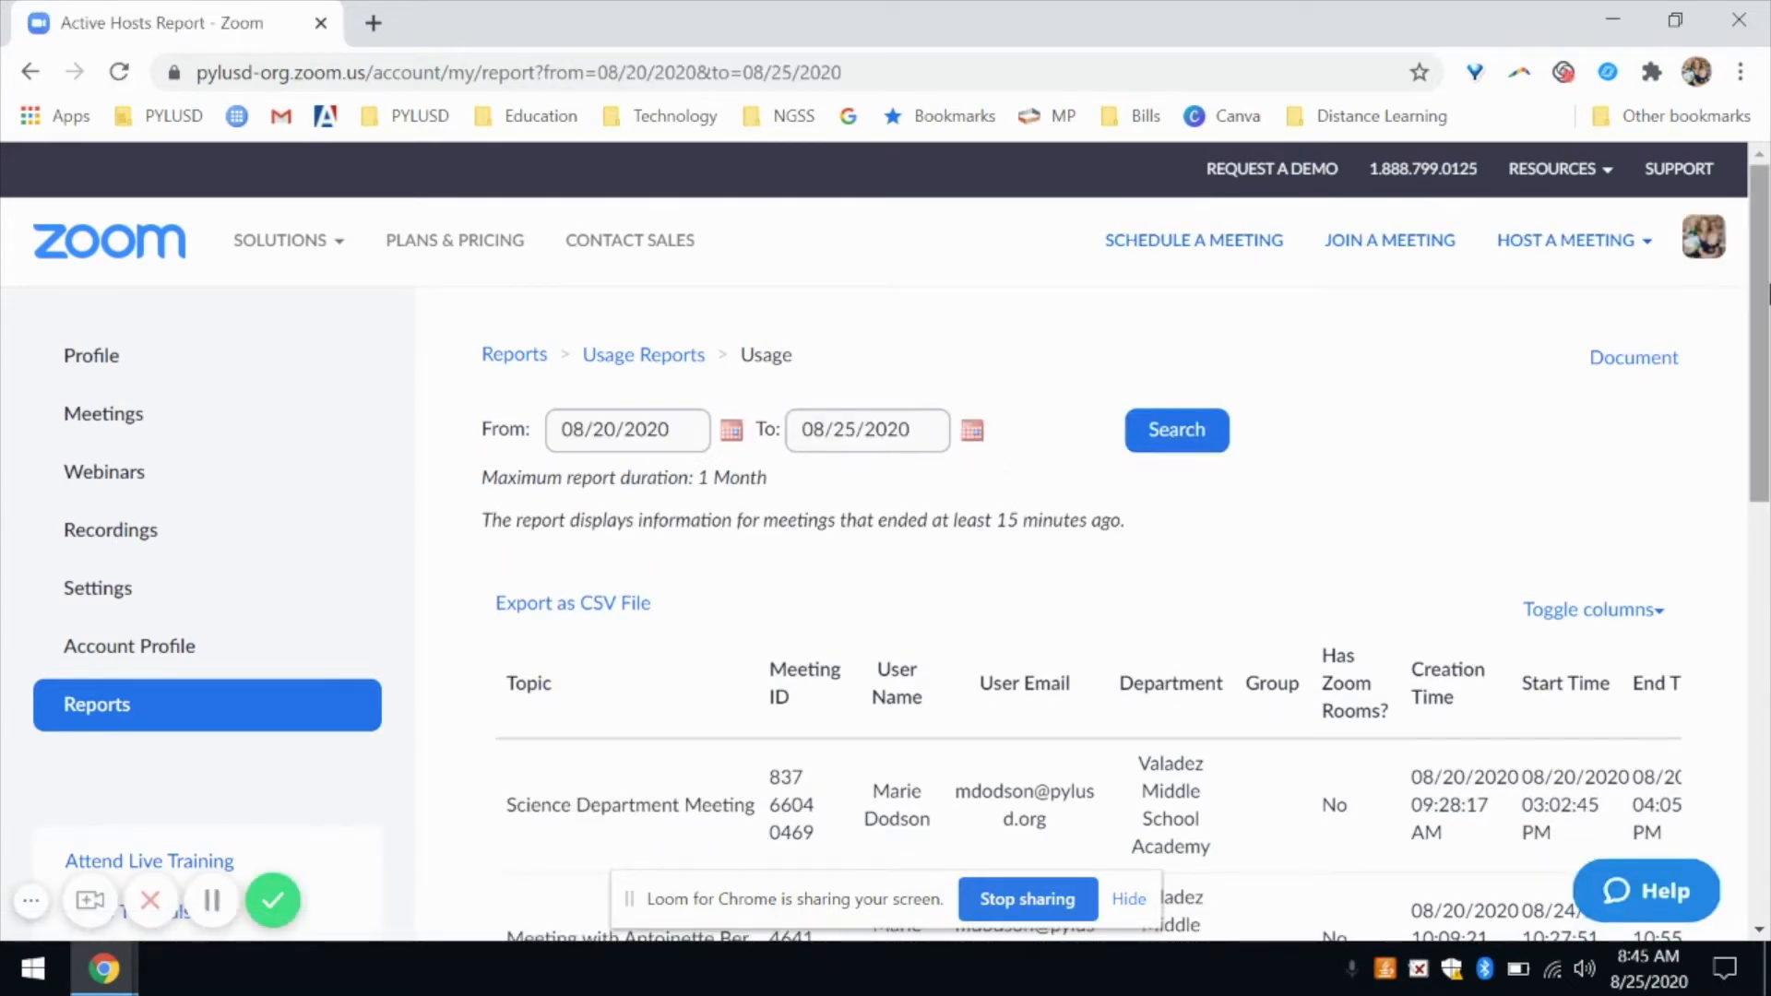
Step: Open the participant list of the Science Department Meeting and review the join times, leave times and durations
{"action": "left_click_drag", "start_coordinate": [1761, 244], "coordinate": [1762, 397]}
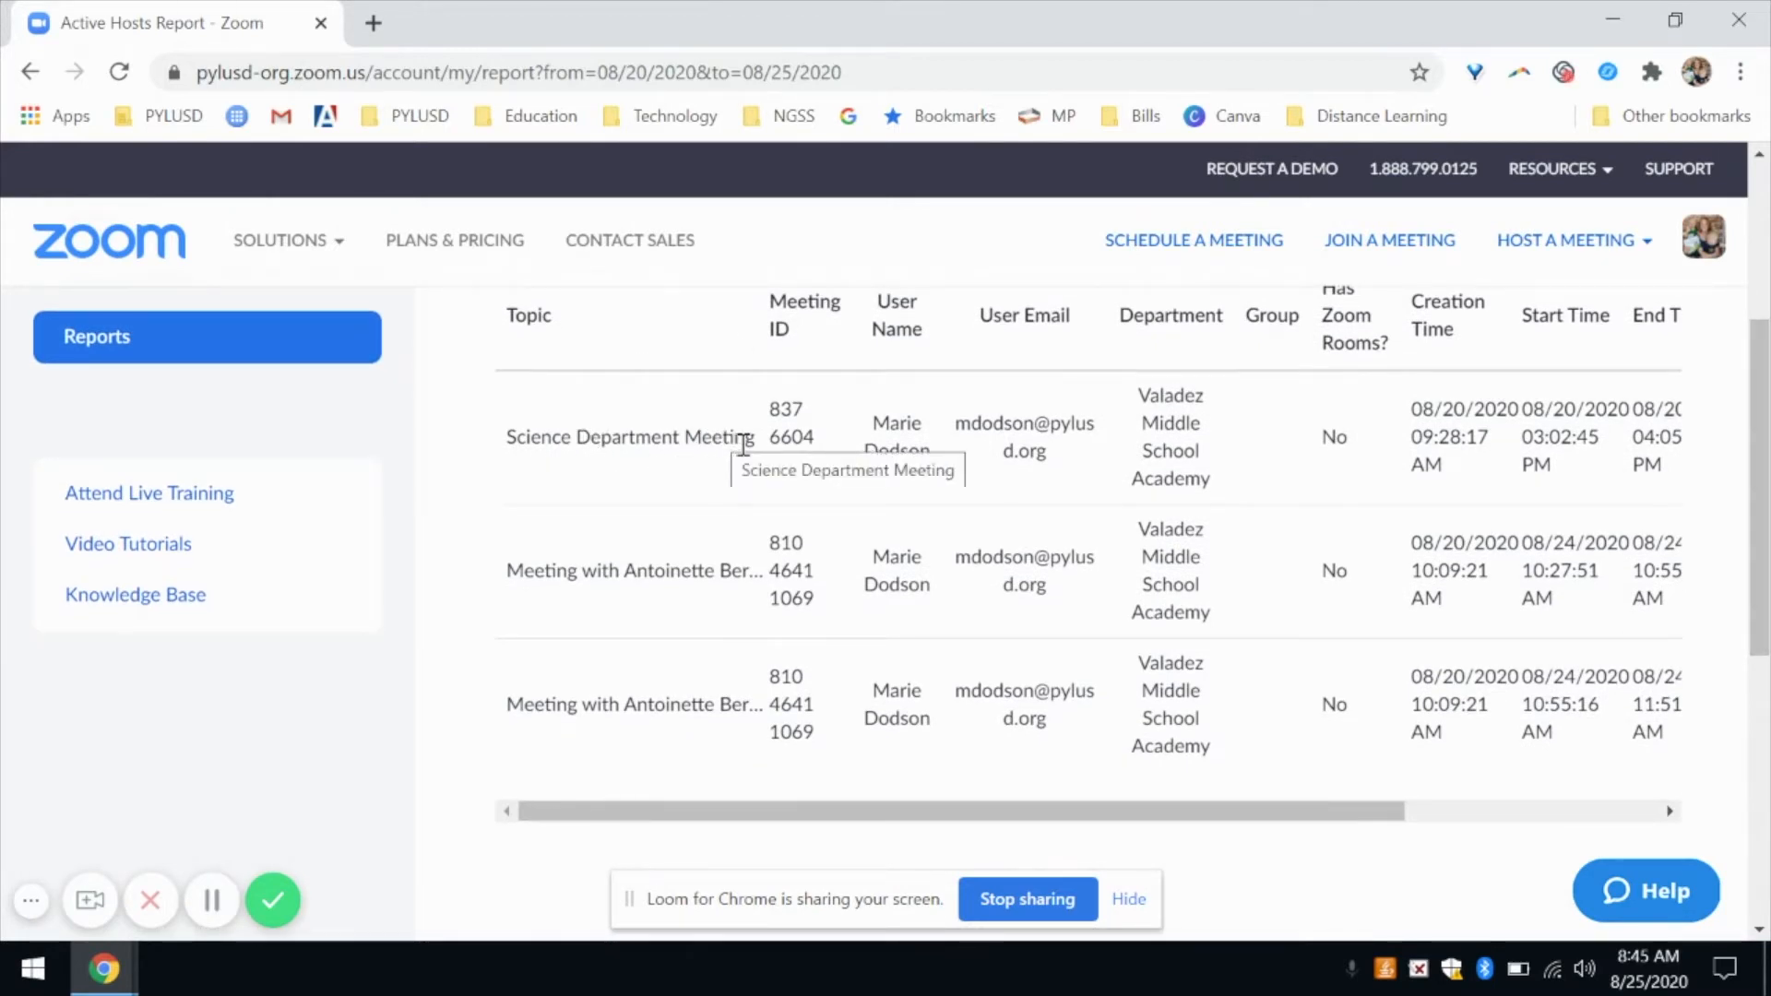
{"action": "left_click_drag", "start_coordinate": [1014, 816], "coordinate": [1288, 850]}
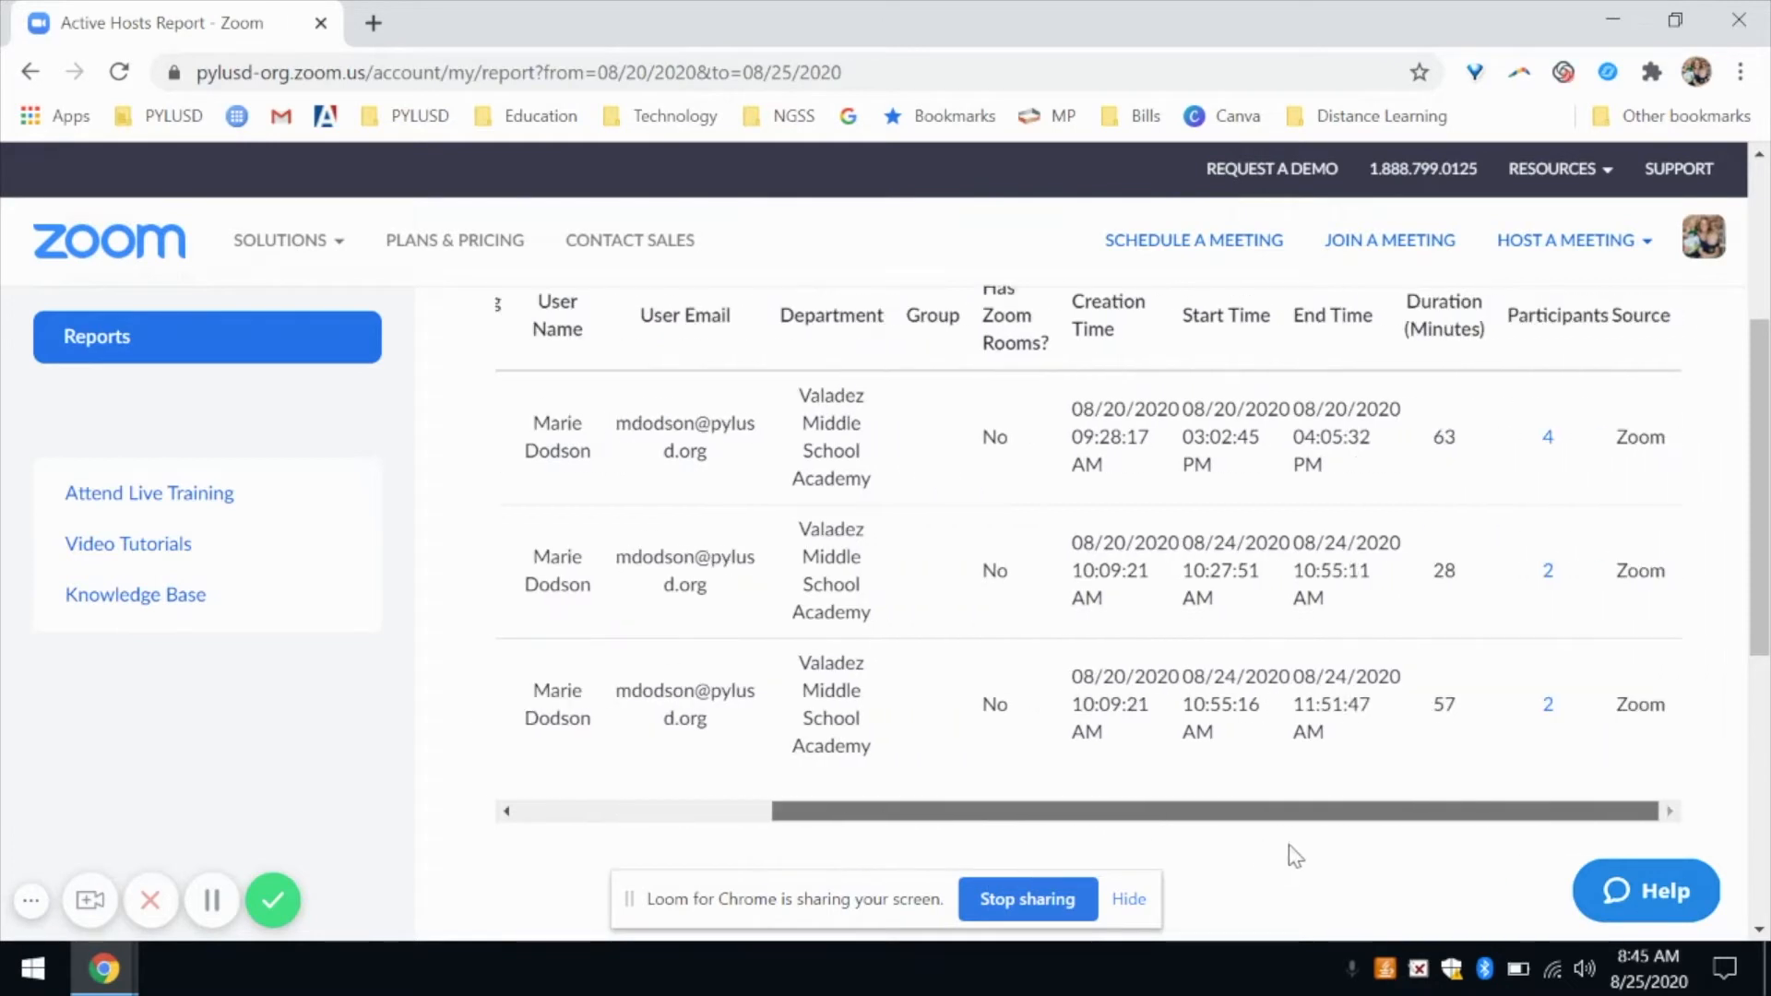
{"action": "left_click", "coordinate": [1548, 441]}
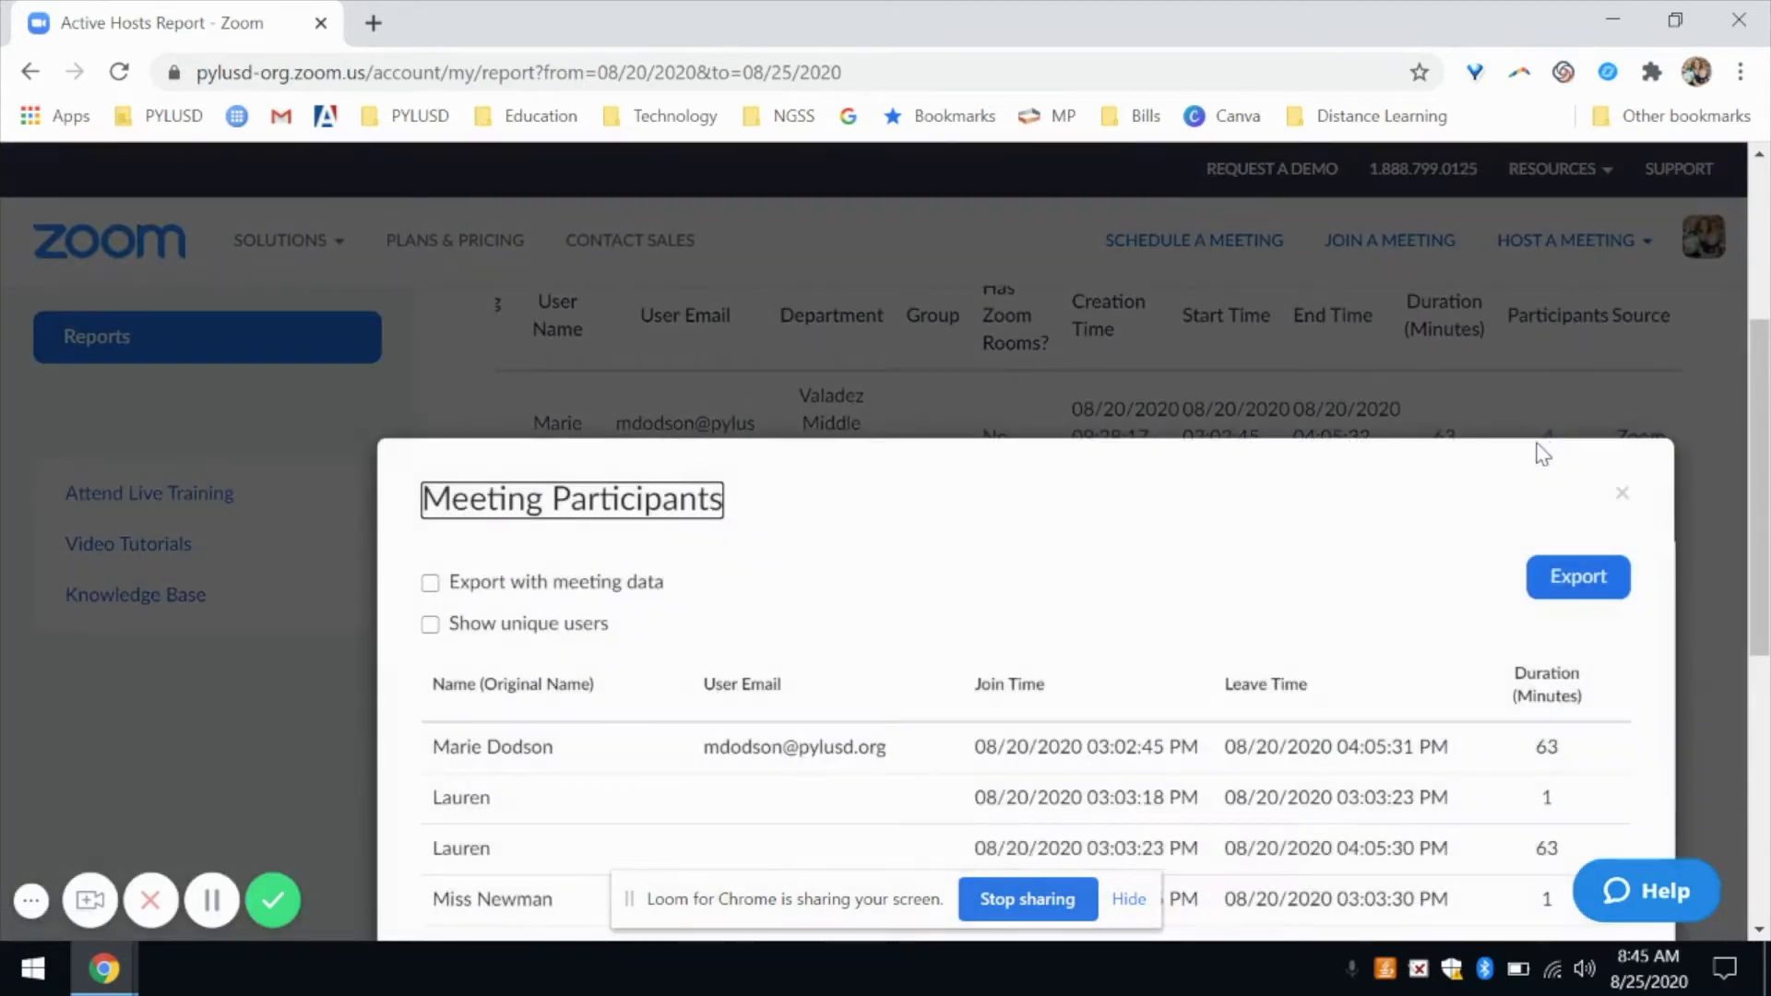
{"action": "scroll", "coordinate": [1651, 517], "scroll_direction": "down", "scroll_amount": 5}
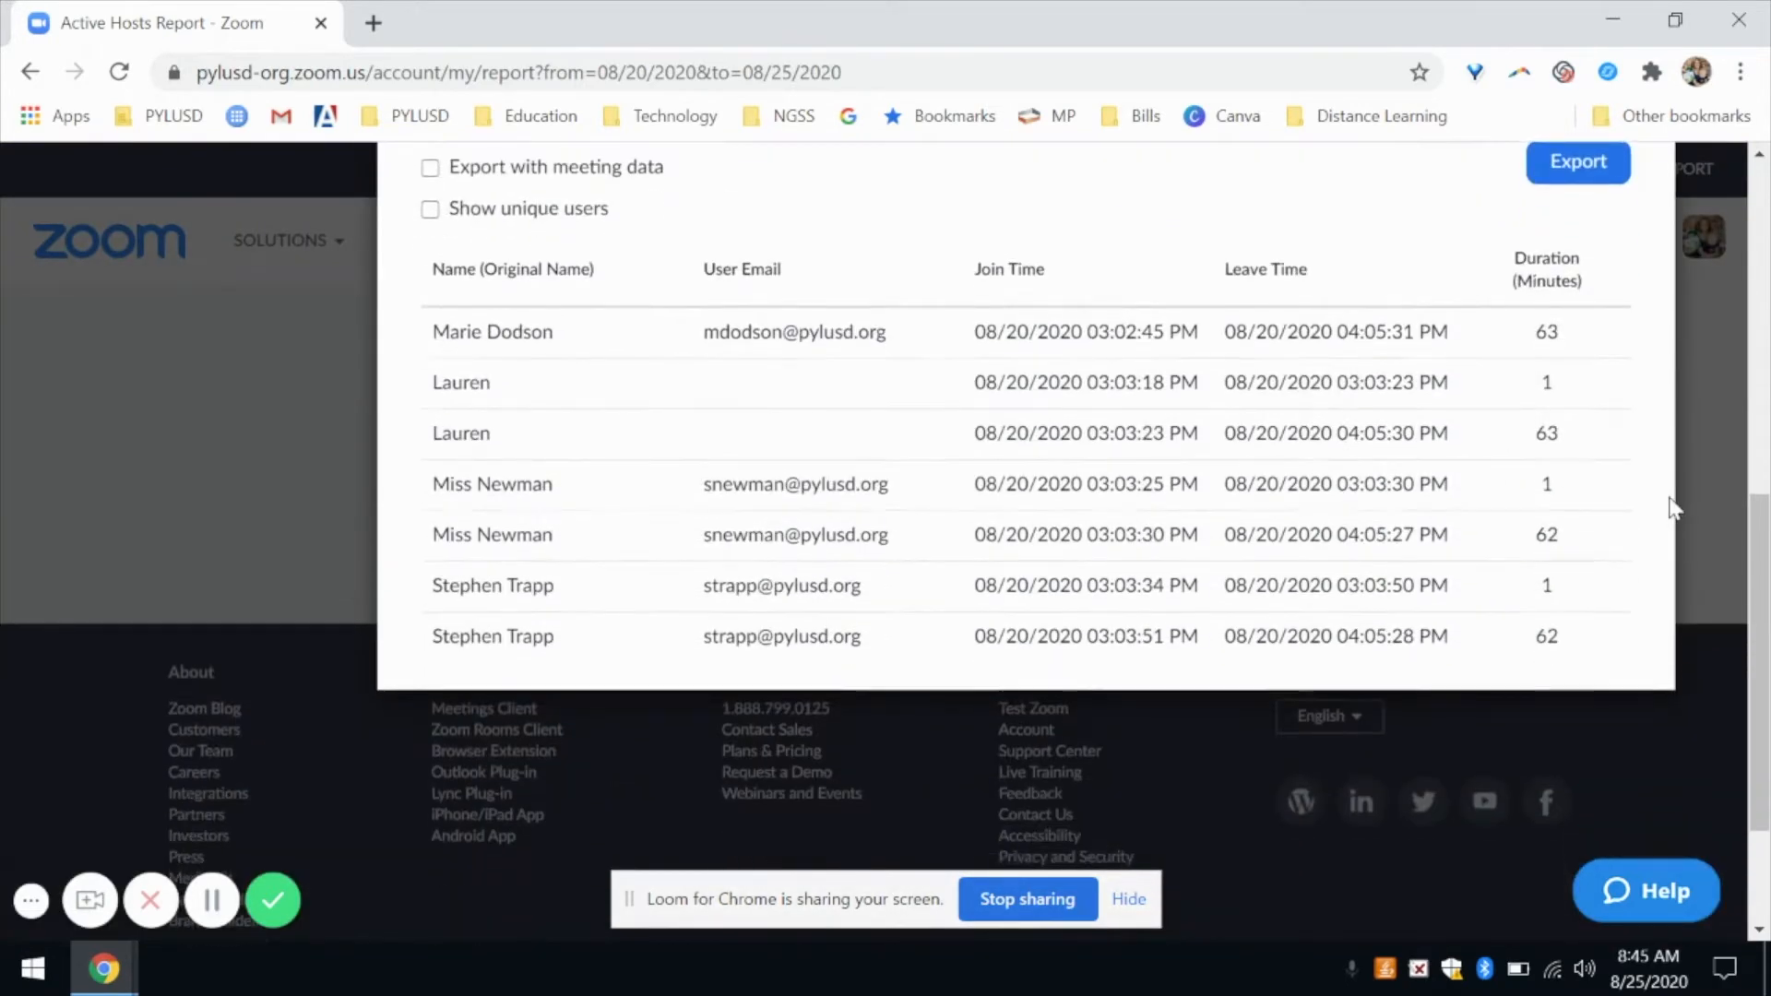
{"action": "scroll", "coordinate": [604, 524], "scroll_direction": "up", "scroll_amount": 2}
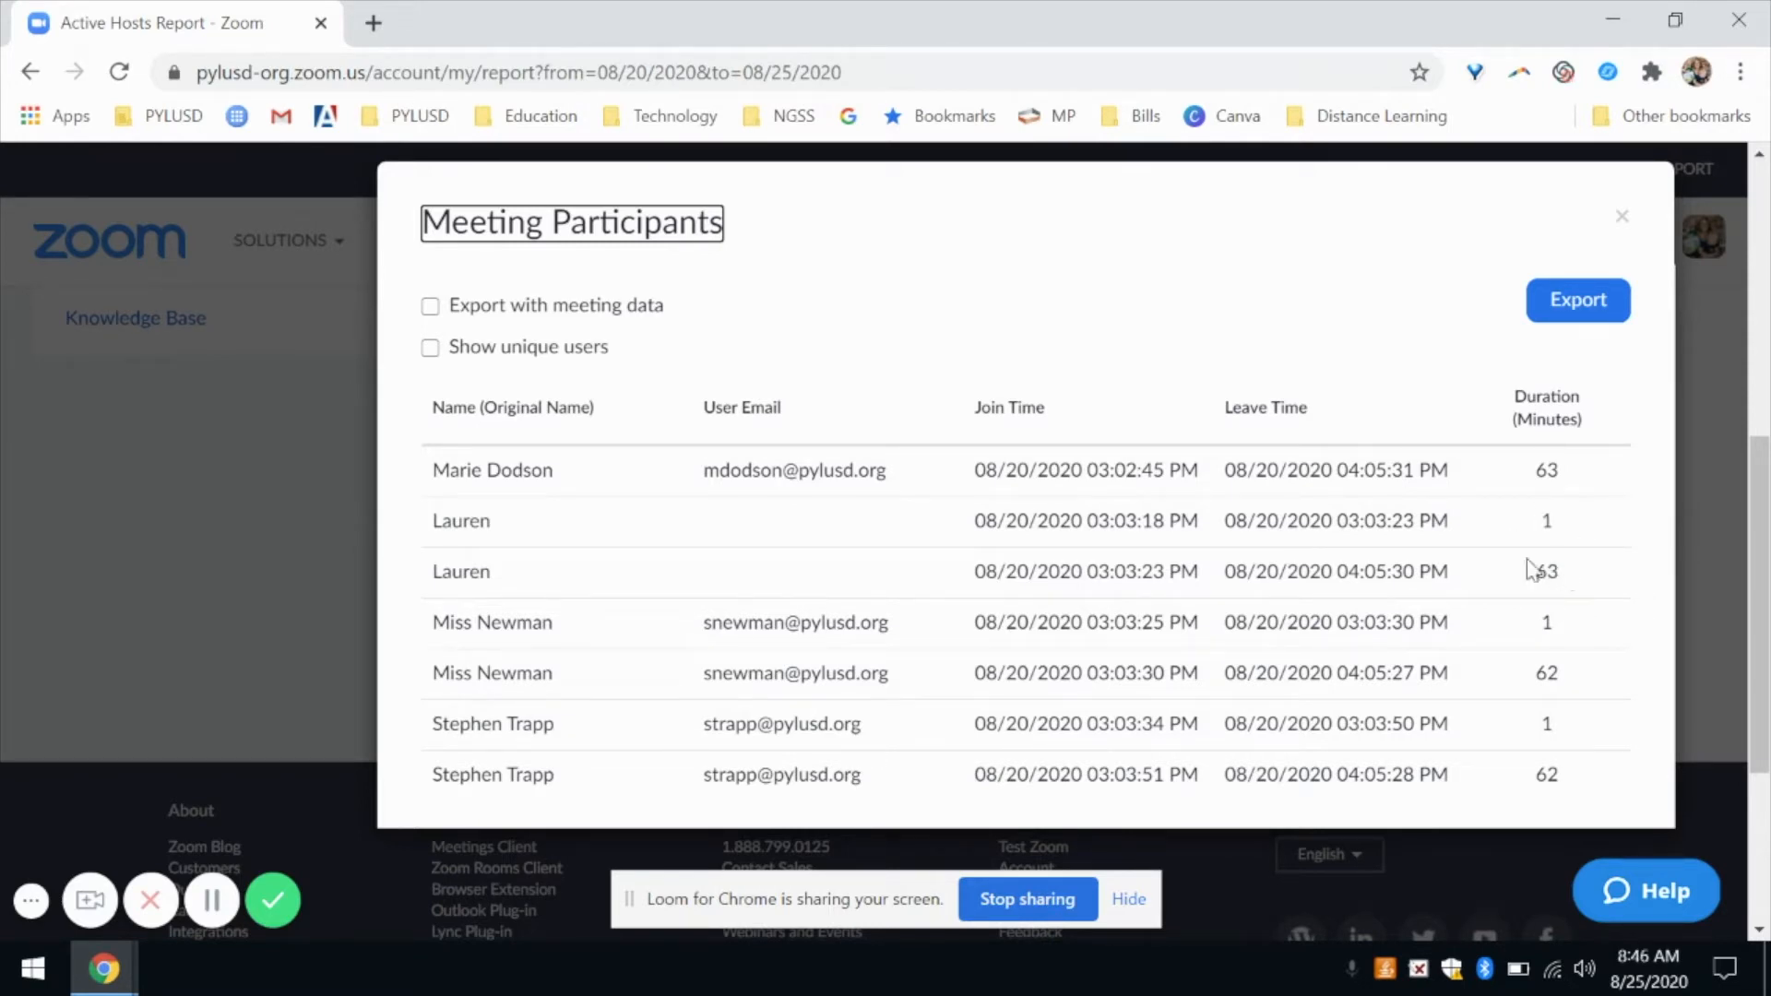
Step: Export the meeting participants as unique users and open the downloaded CSV file in Excel, dismissing the Office activation wizard
{"action": "left_click", "coordinate": [430, 349]}
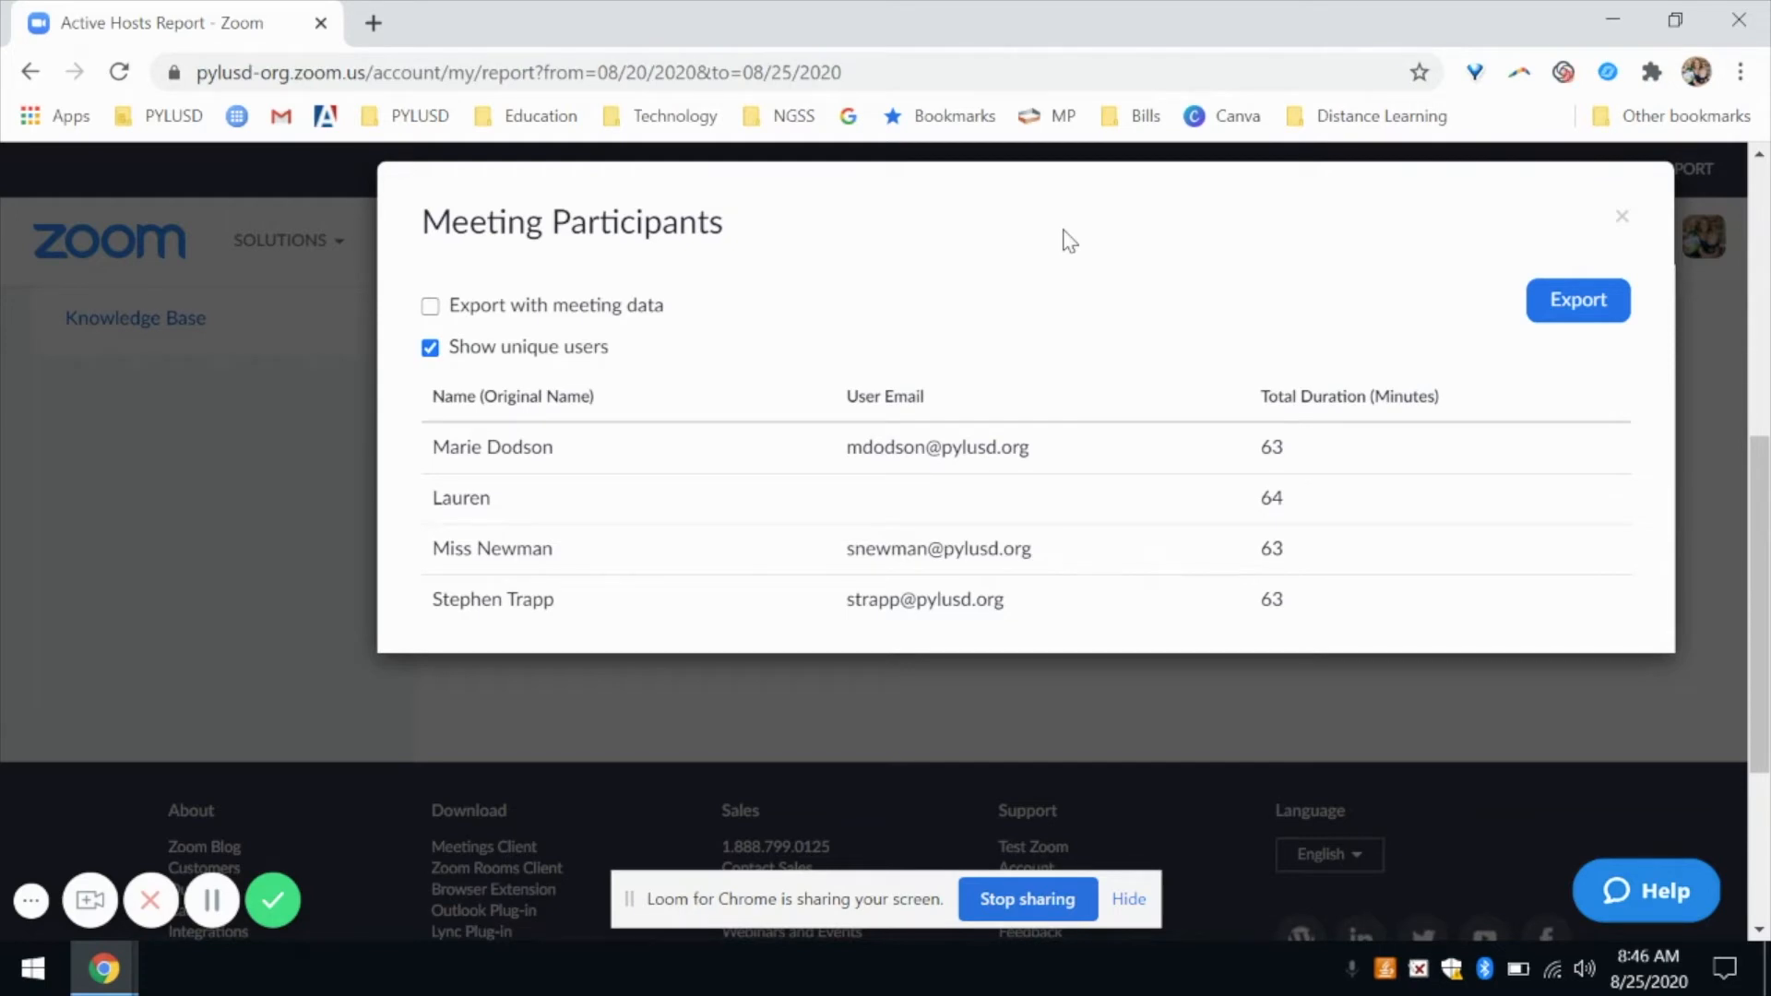
{"action": "left_click", "coordinate": [1587, 312]}
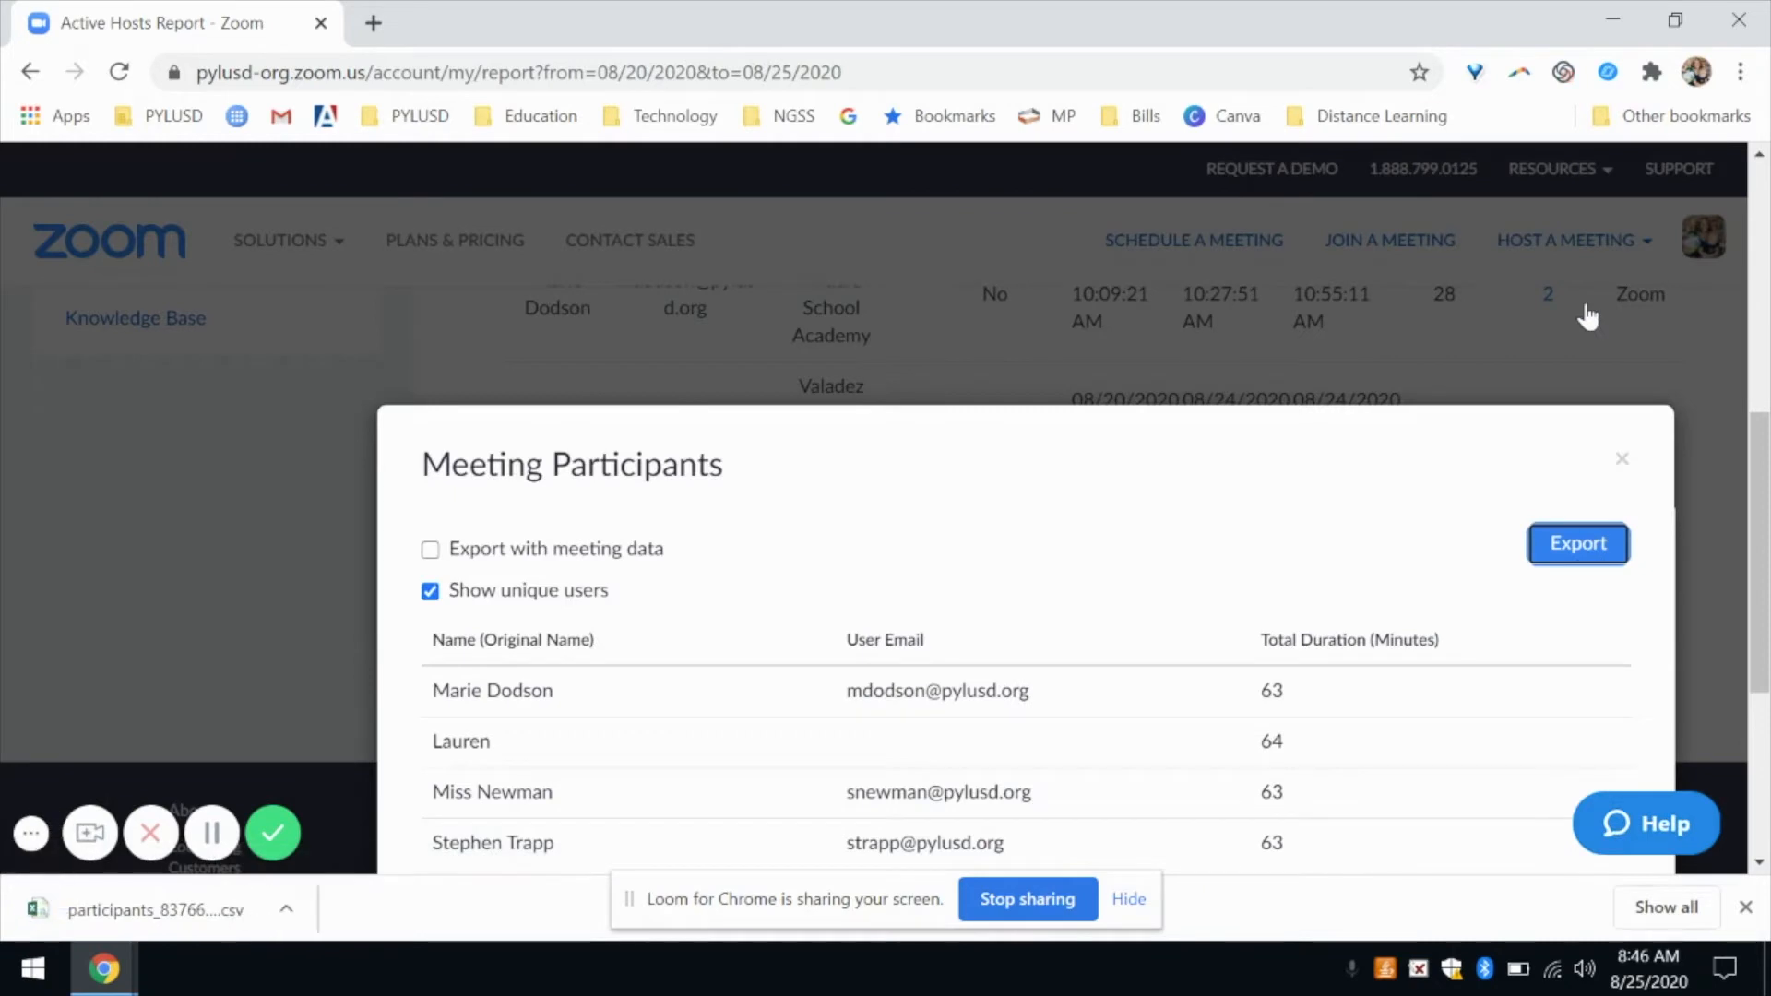
{"action": "left_click", "coordinate": [131, 915]}
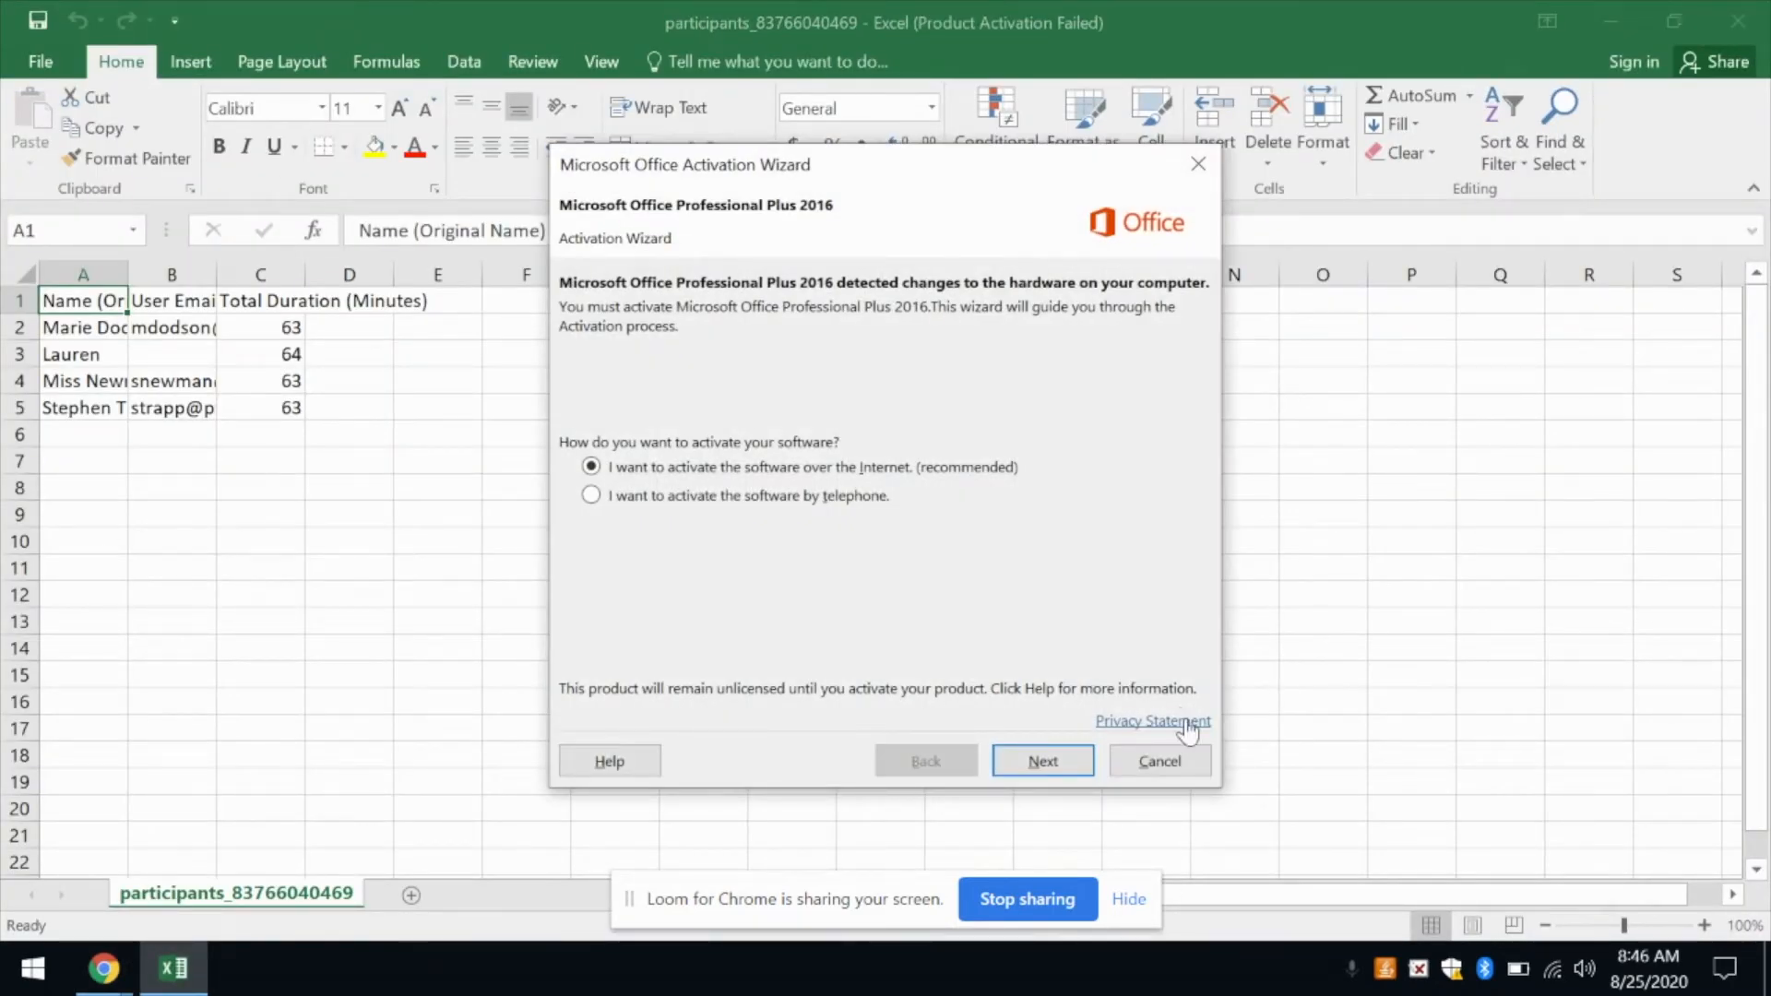
{"action": "left_click", "coordinate": [1179, 758]}
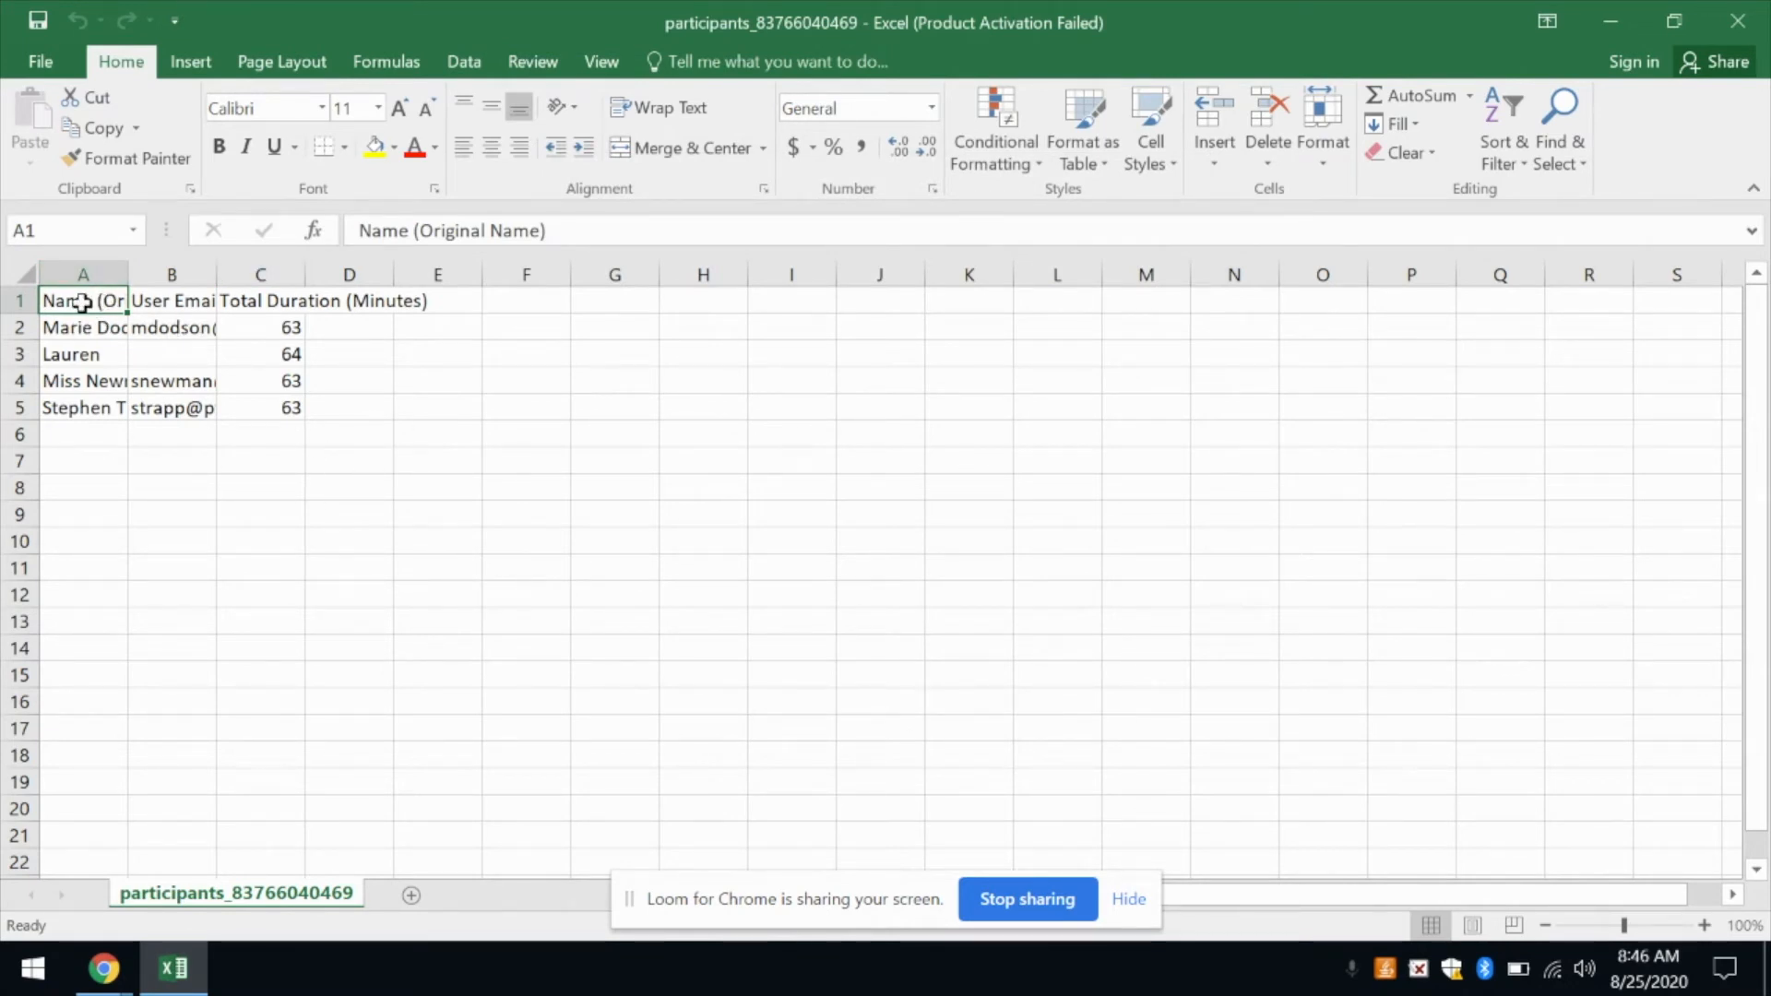
Step: Auto-fit the widths of columns A, B and C to their contents
{"action": "double_click", "coordinate": [127, 272]}
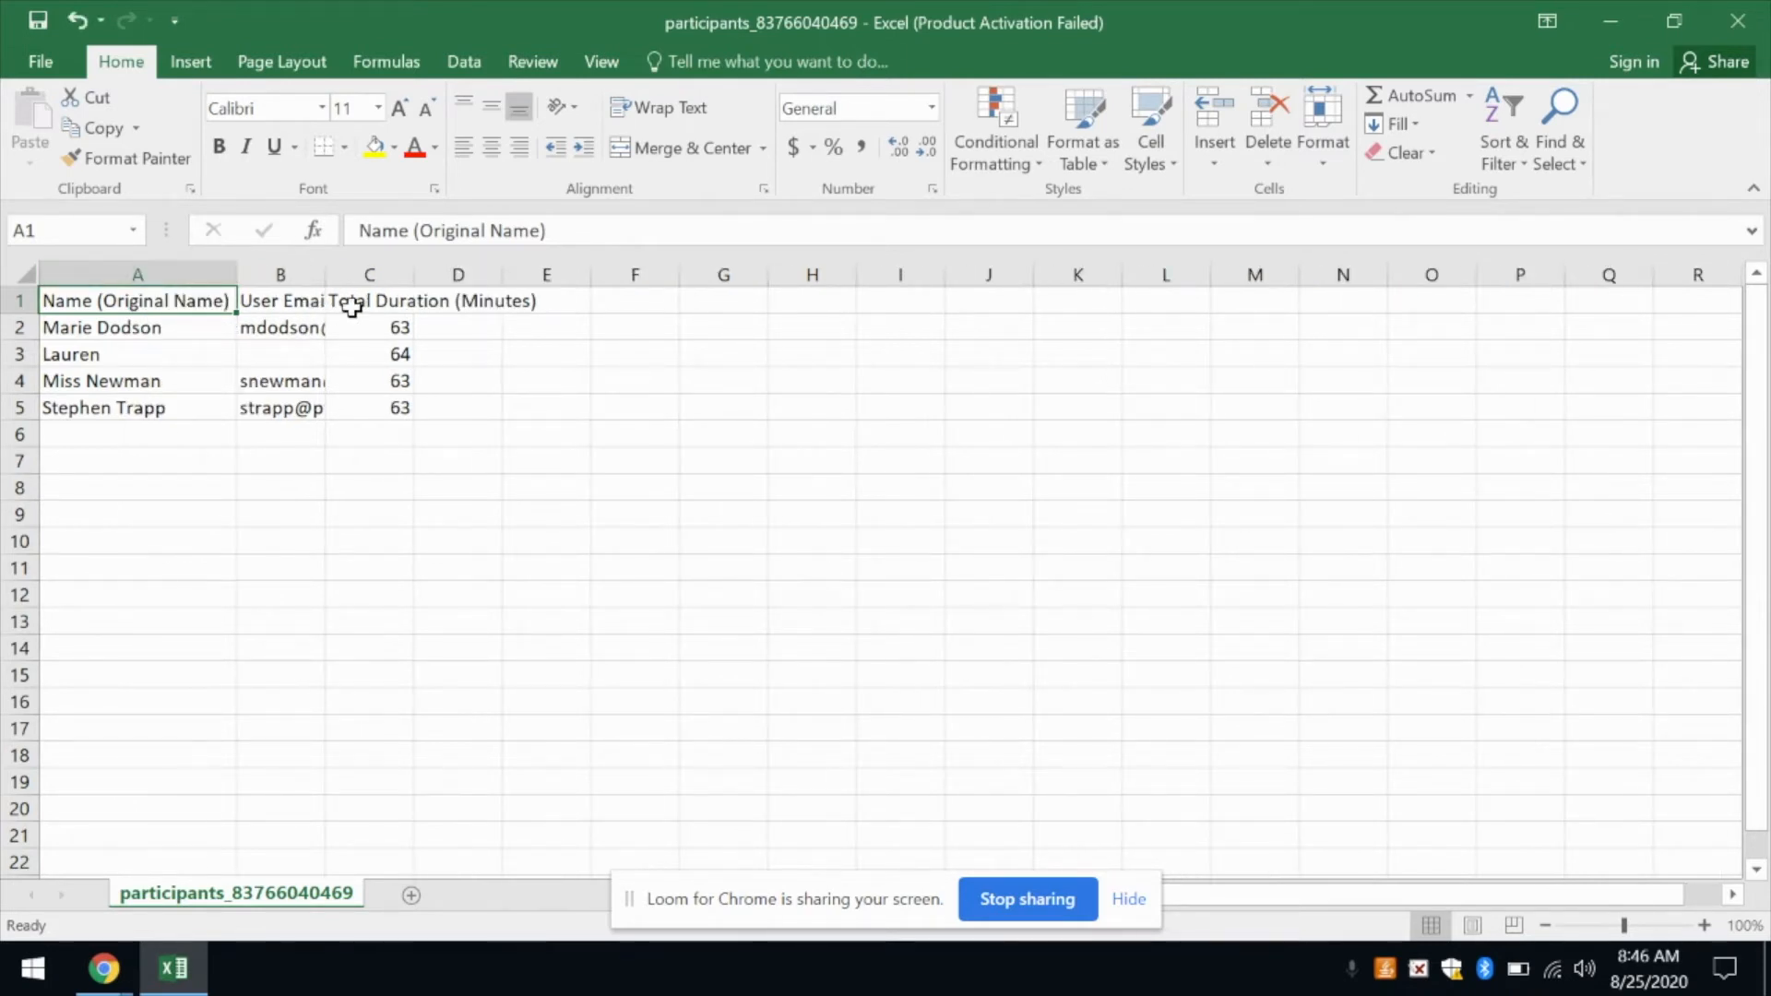
{"action": "double_click", "coordinate": [324, 271]}
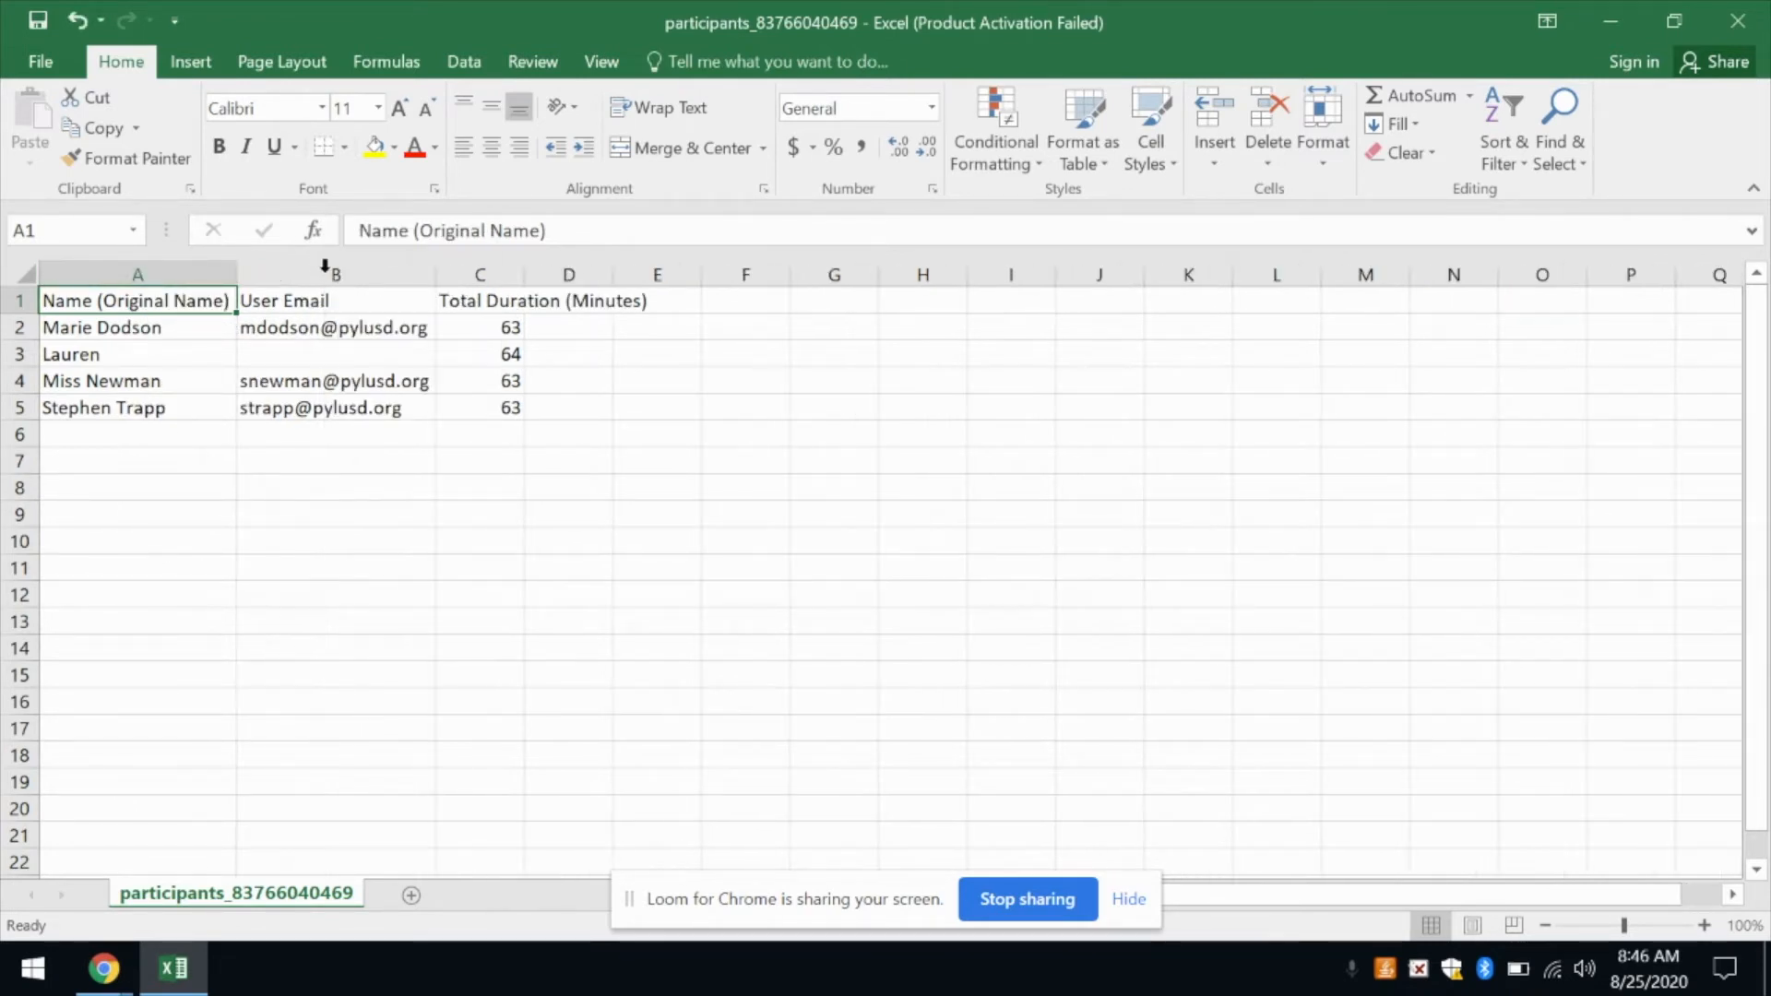
{"action": "double_click", "coordinate": [524, 273]}
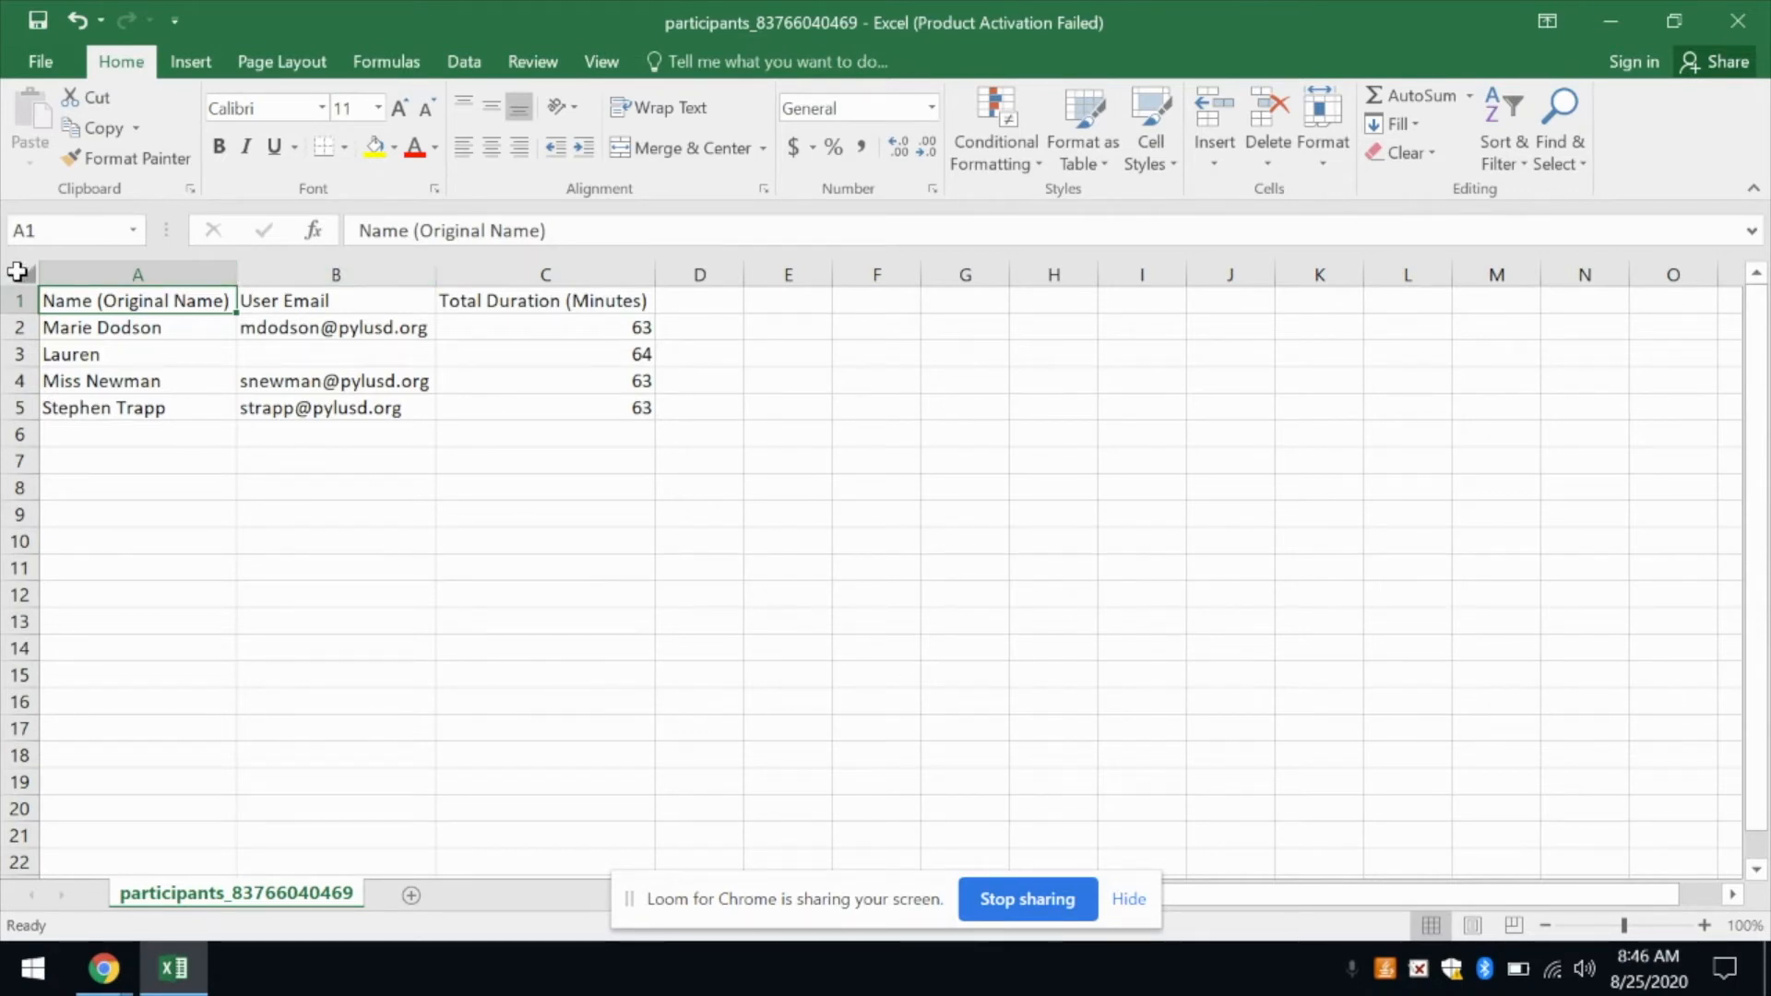
Step: Add filters to the header row of the participant data, applying them to the whole sheet
{"action": "left_click", "coordinate": [17, 271]}
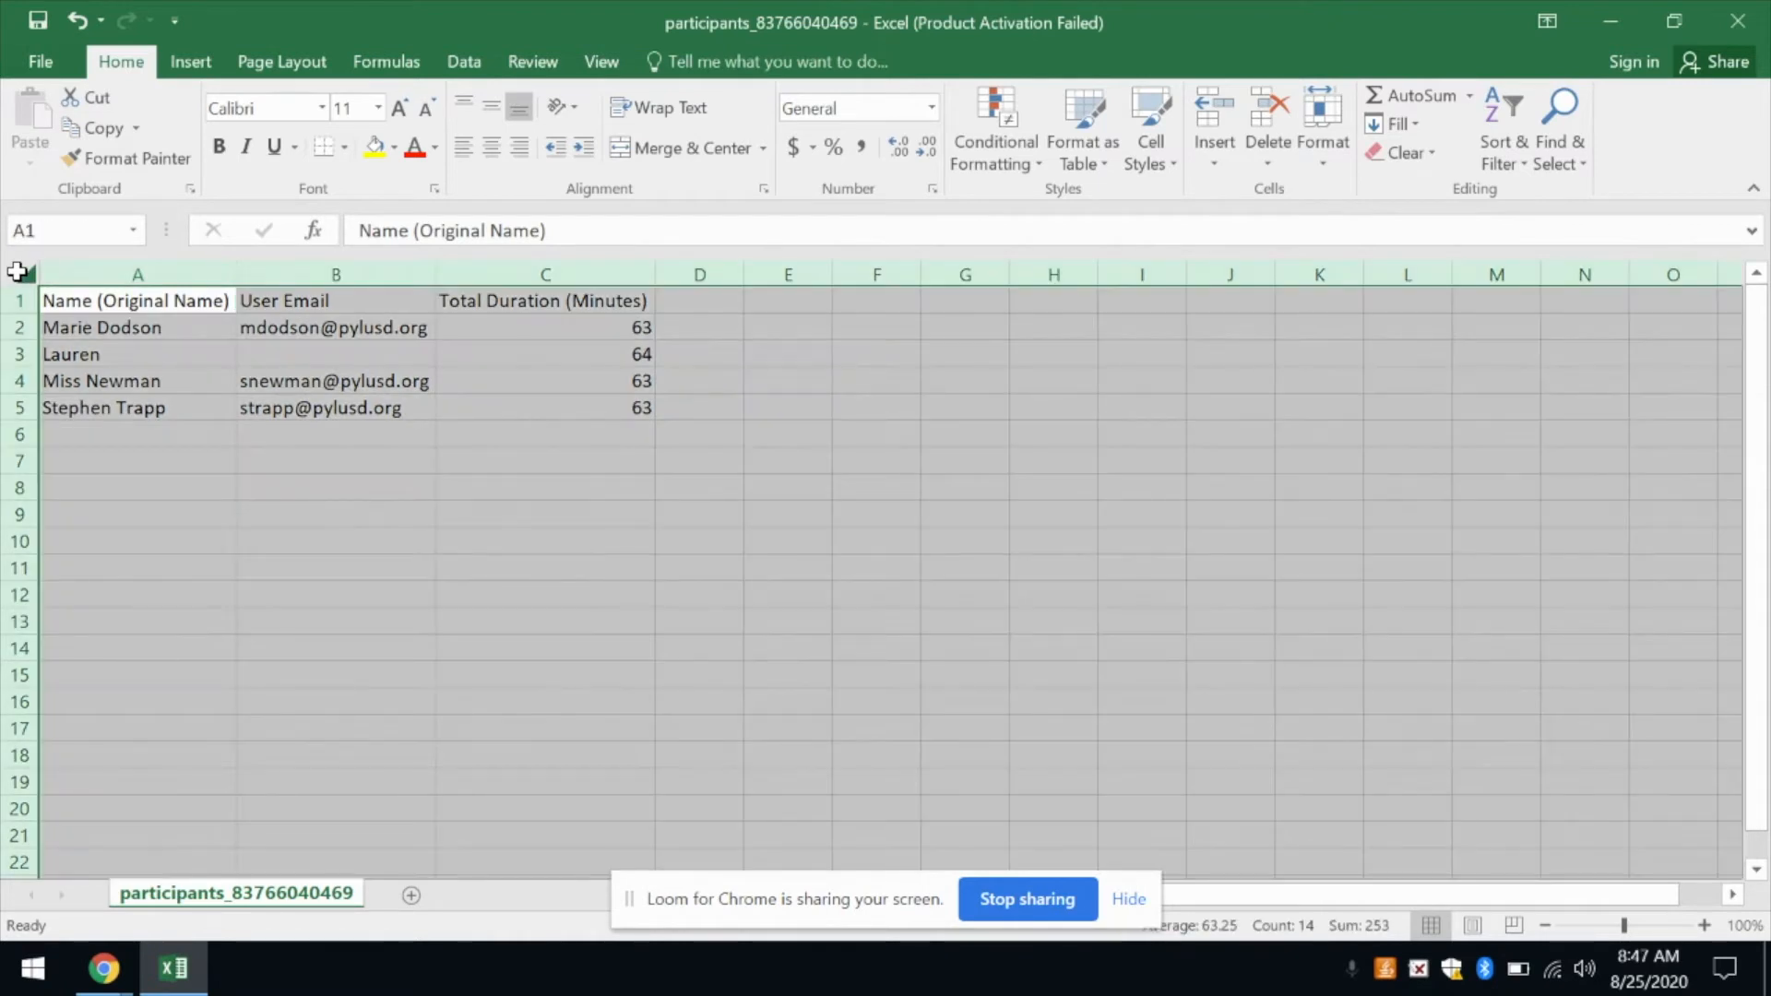
{"action": "left_click", "coordinate": [1517, 173]}
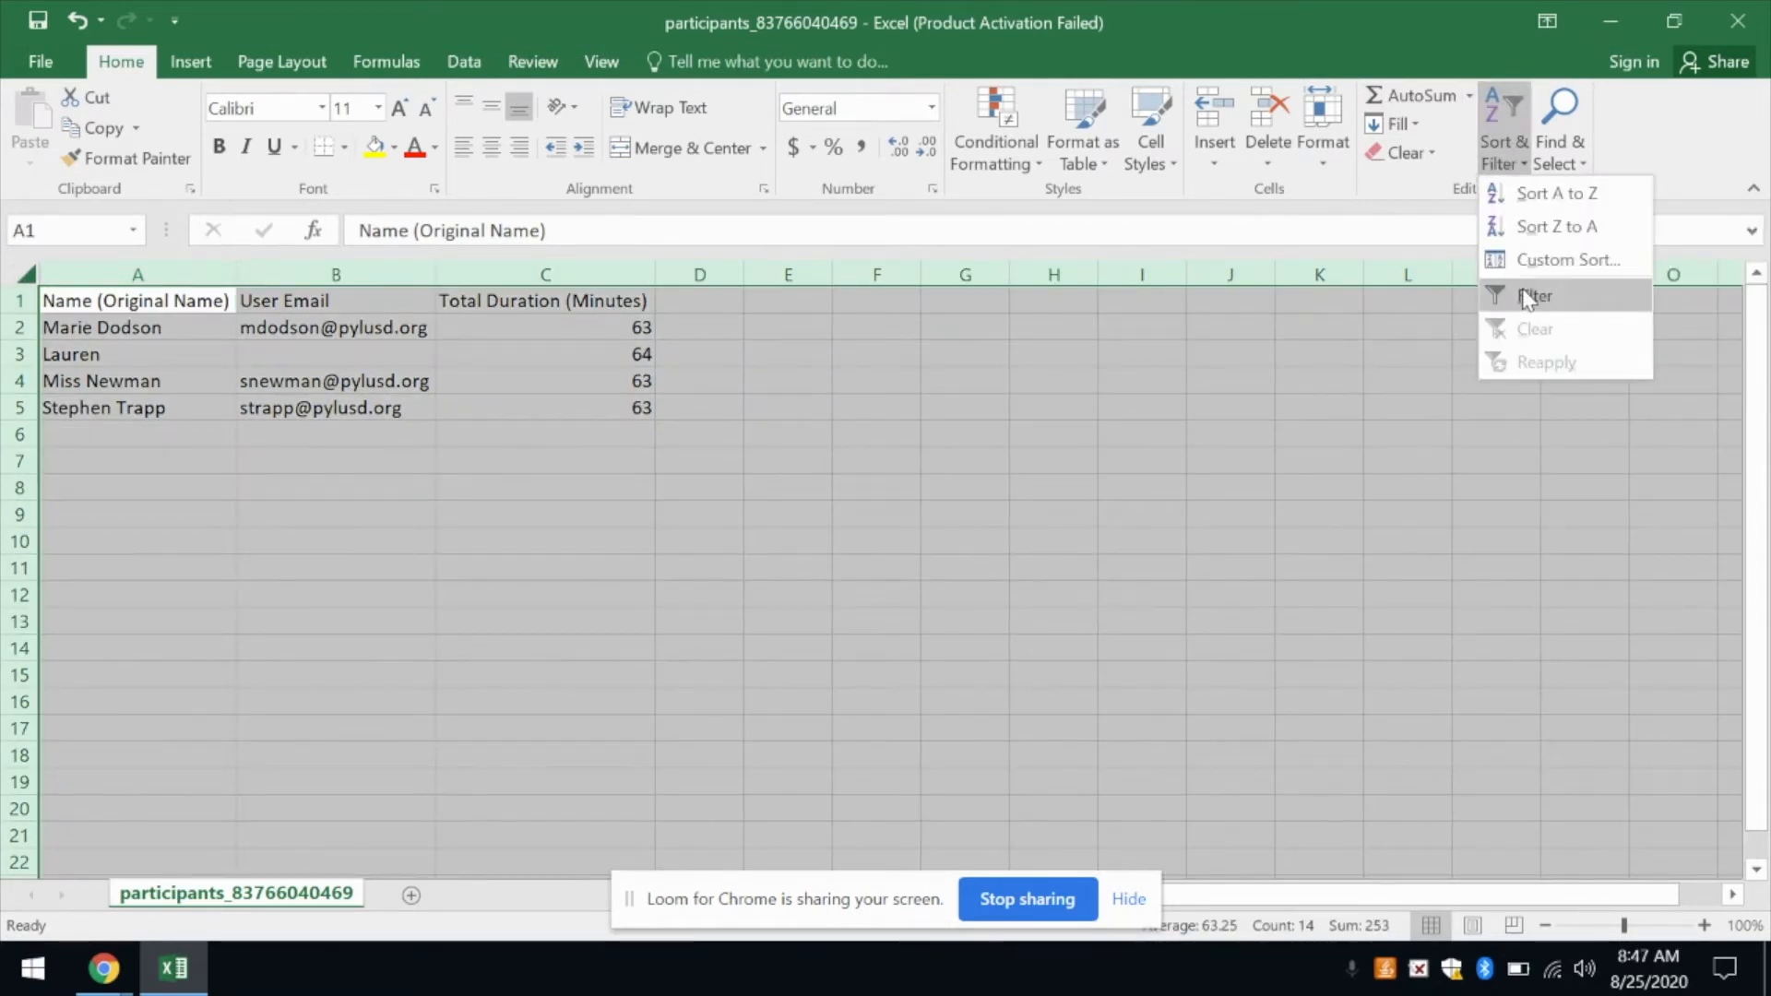
{"action": "left_click", "coordinate": [1532, 300]}
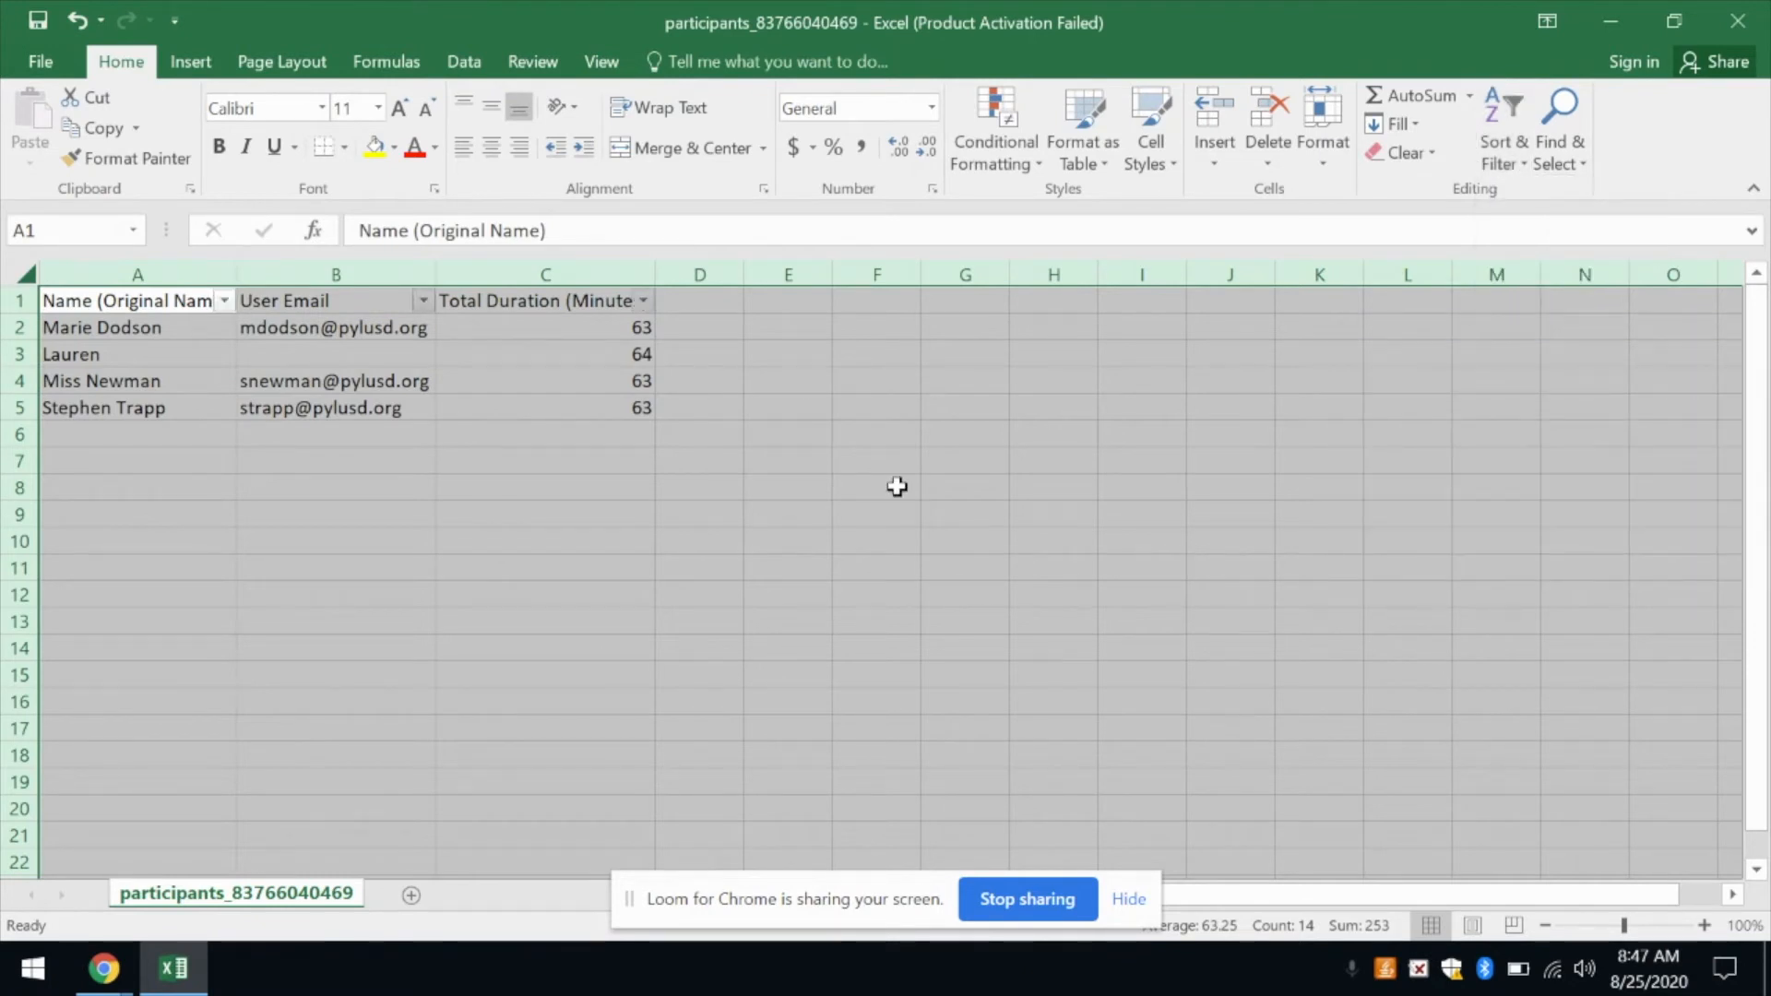
{"action": "left_click", "coordinate": [436, 515]}
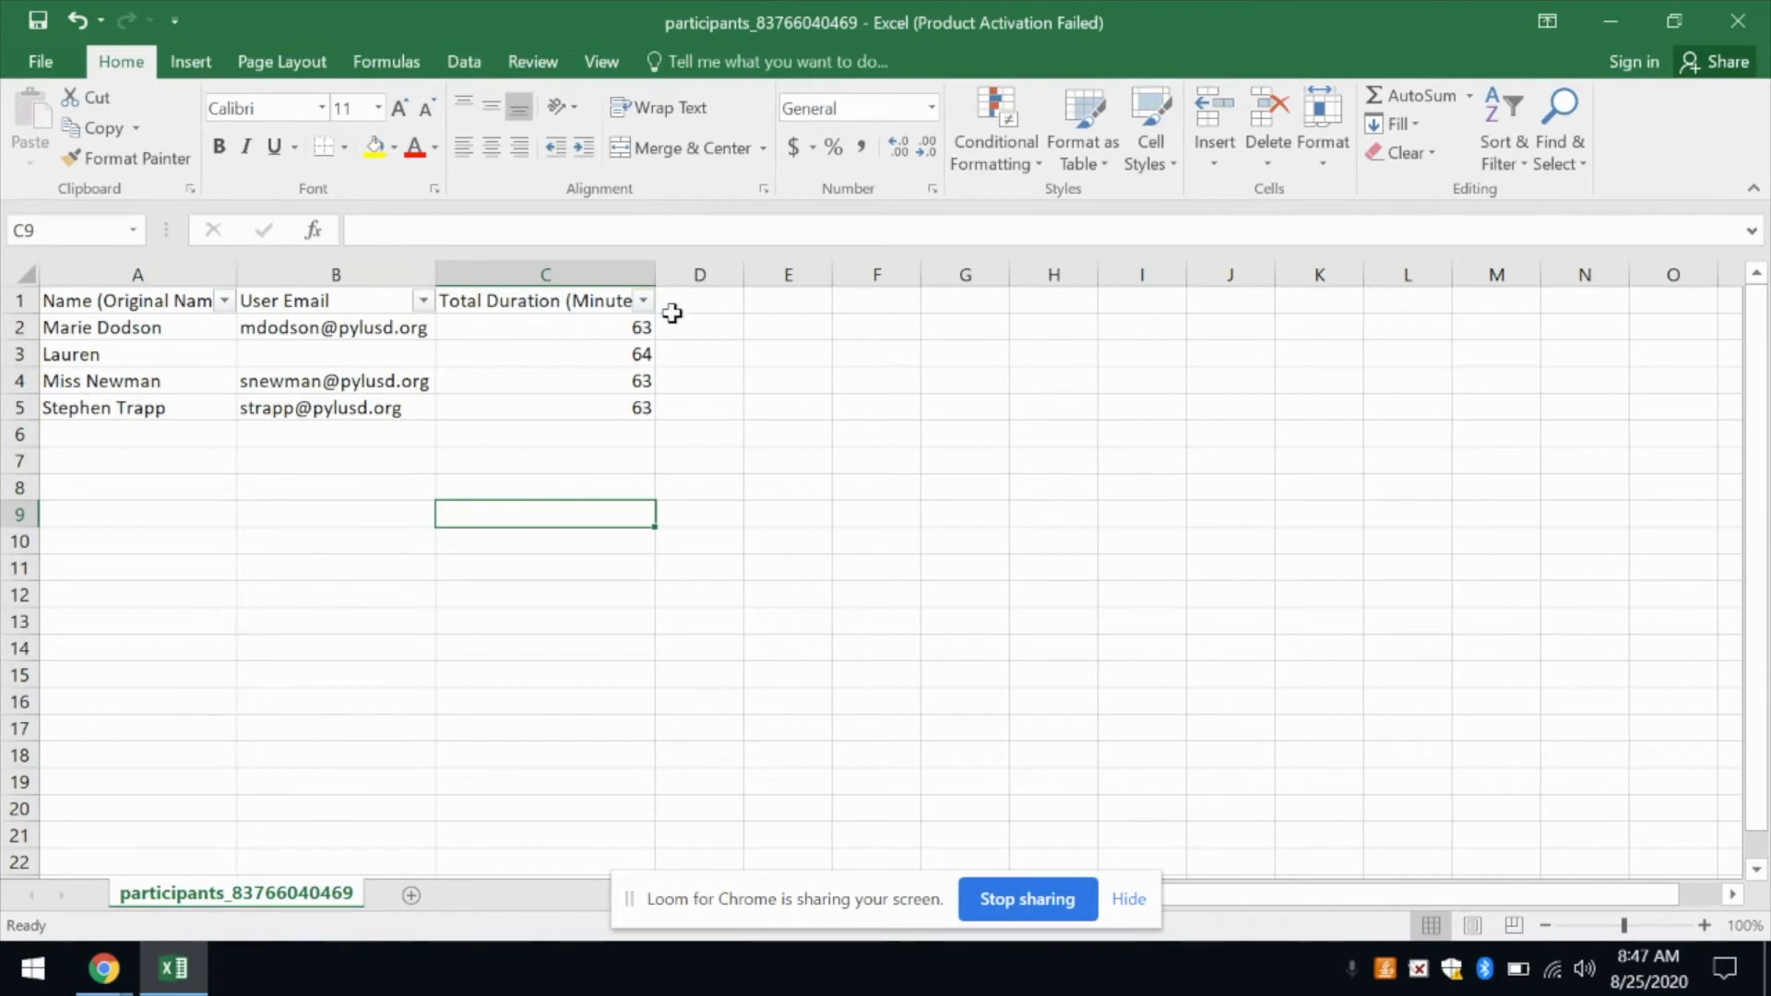
Step: Filter the Total Duration column to exclude the value 64, leaving only 63 selected
{"action": "left_click", "coordinate": [644, 301]}
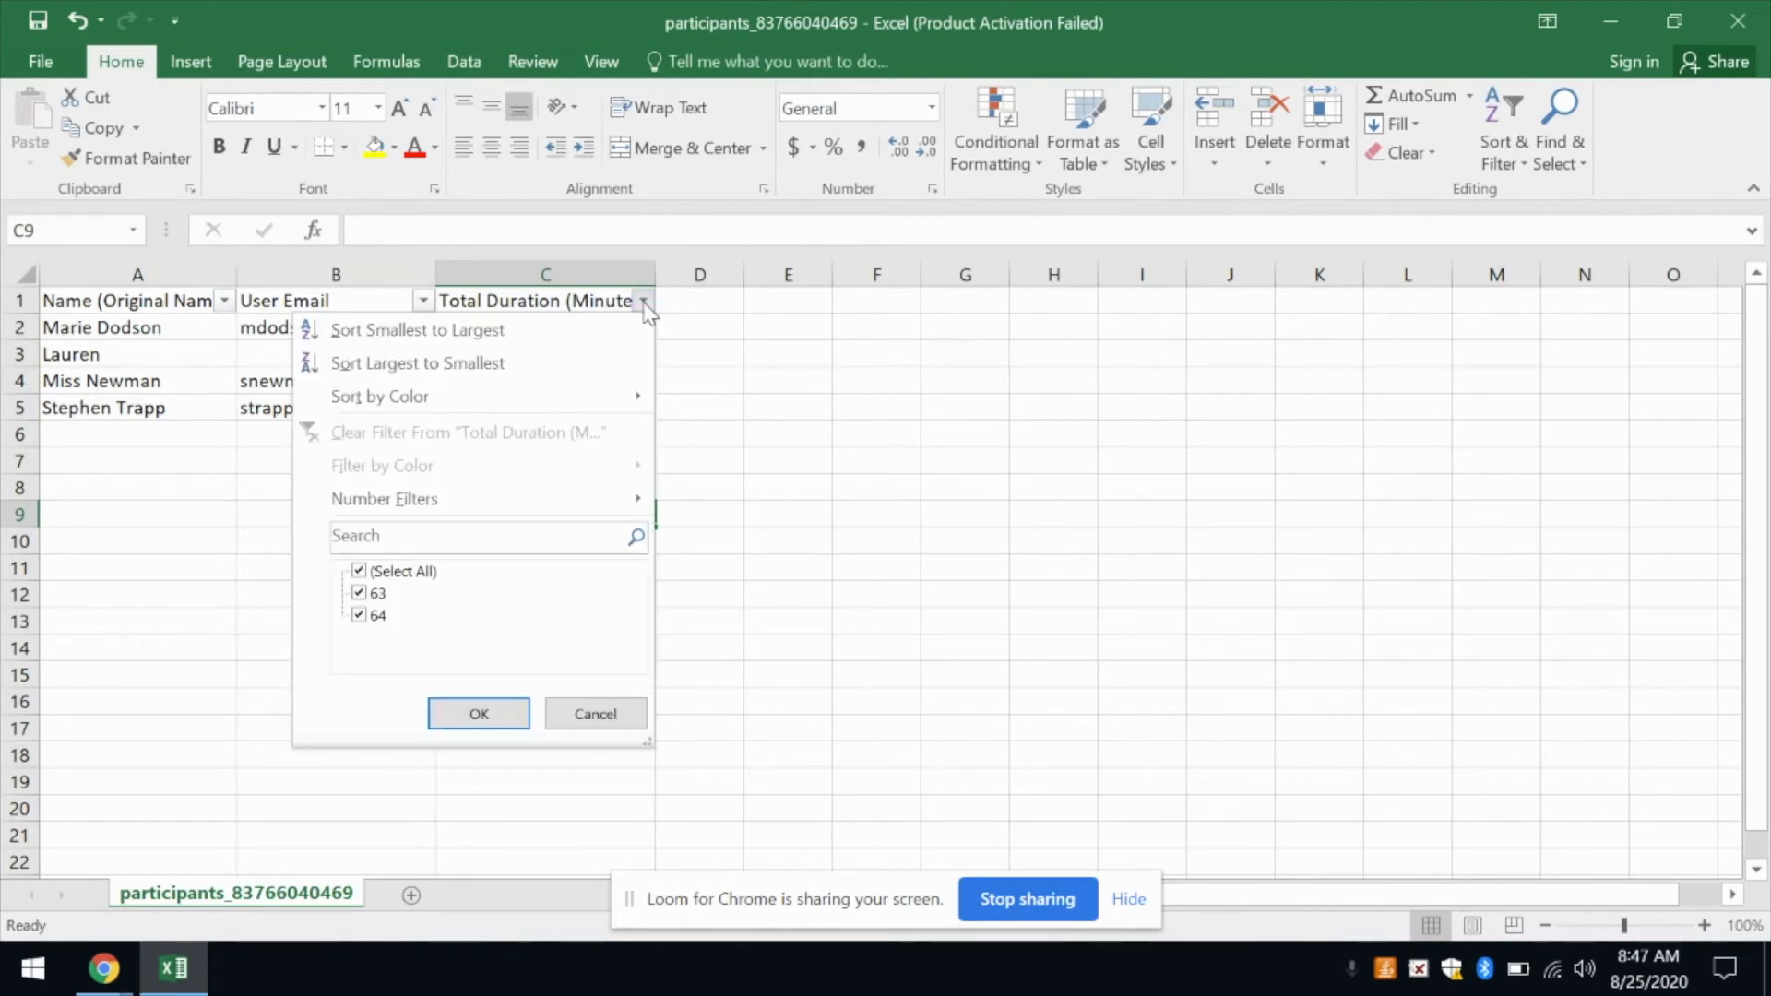
{"action": "left_click", "coordinate": [360, 615]}
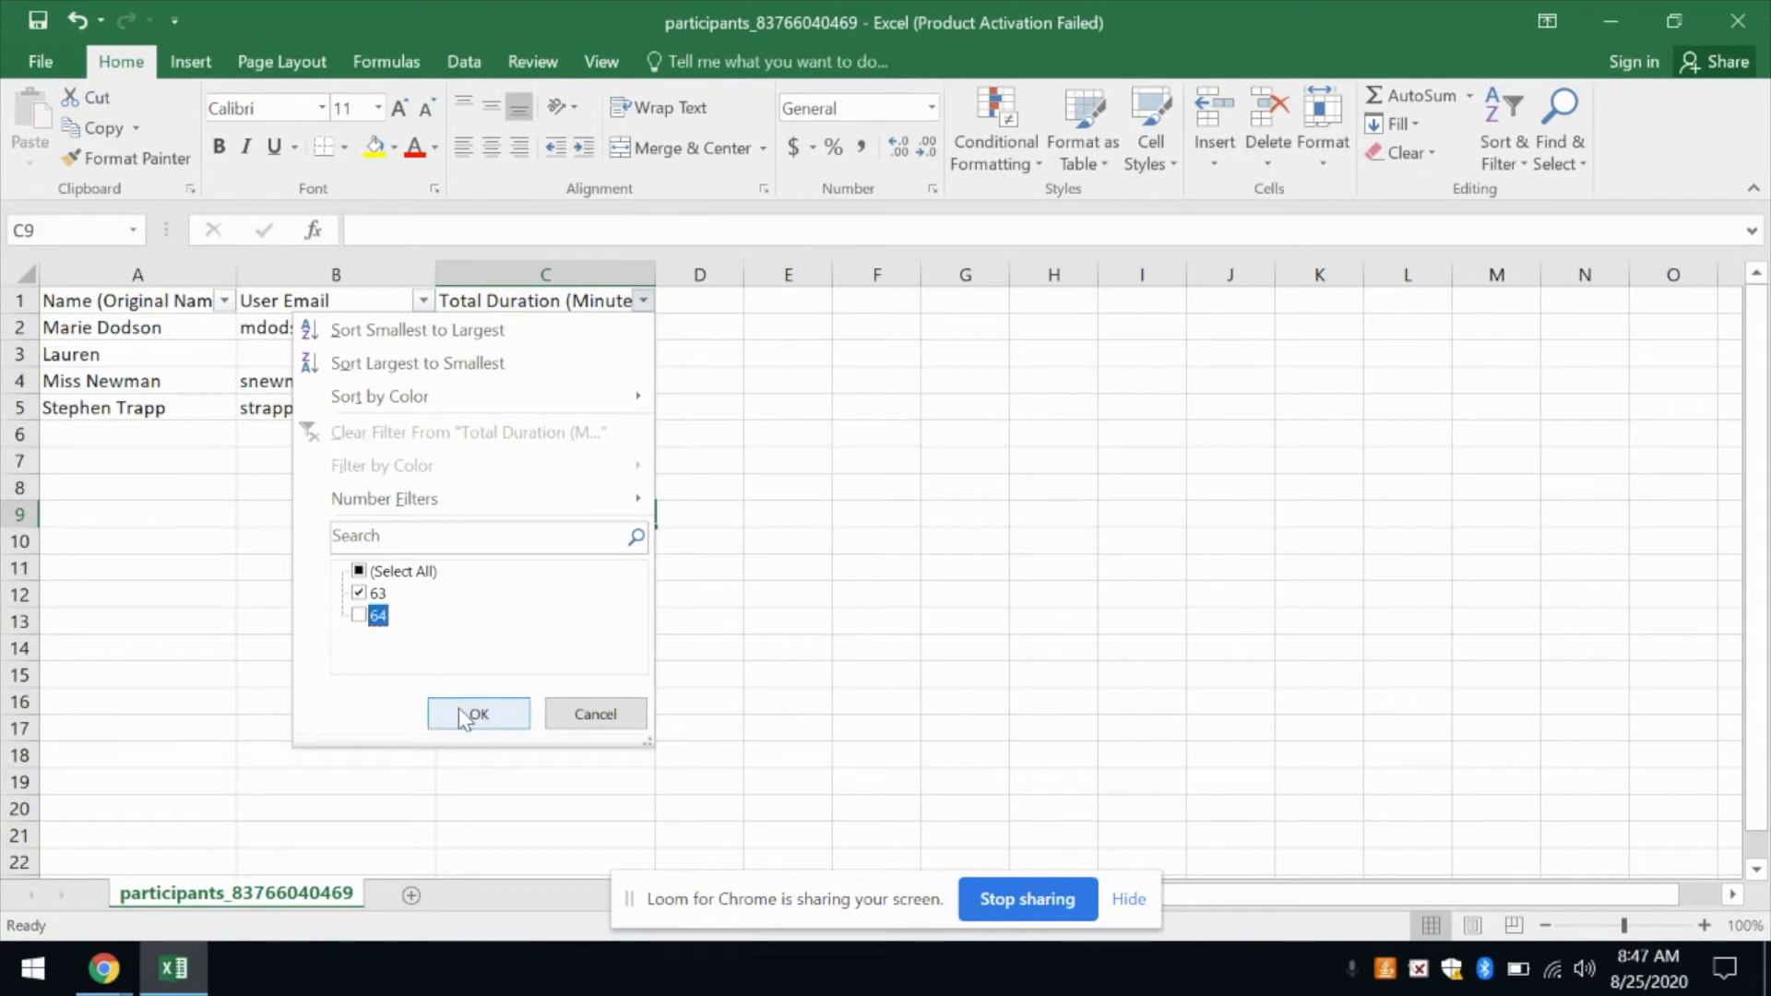
{"action": "left_click", "coordinate": [358, 615]}
{"action": "left_click", "coordinate": [466, 713]}
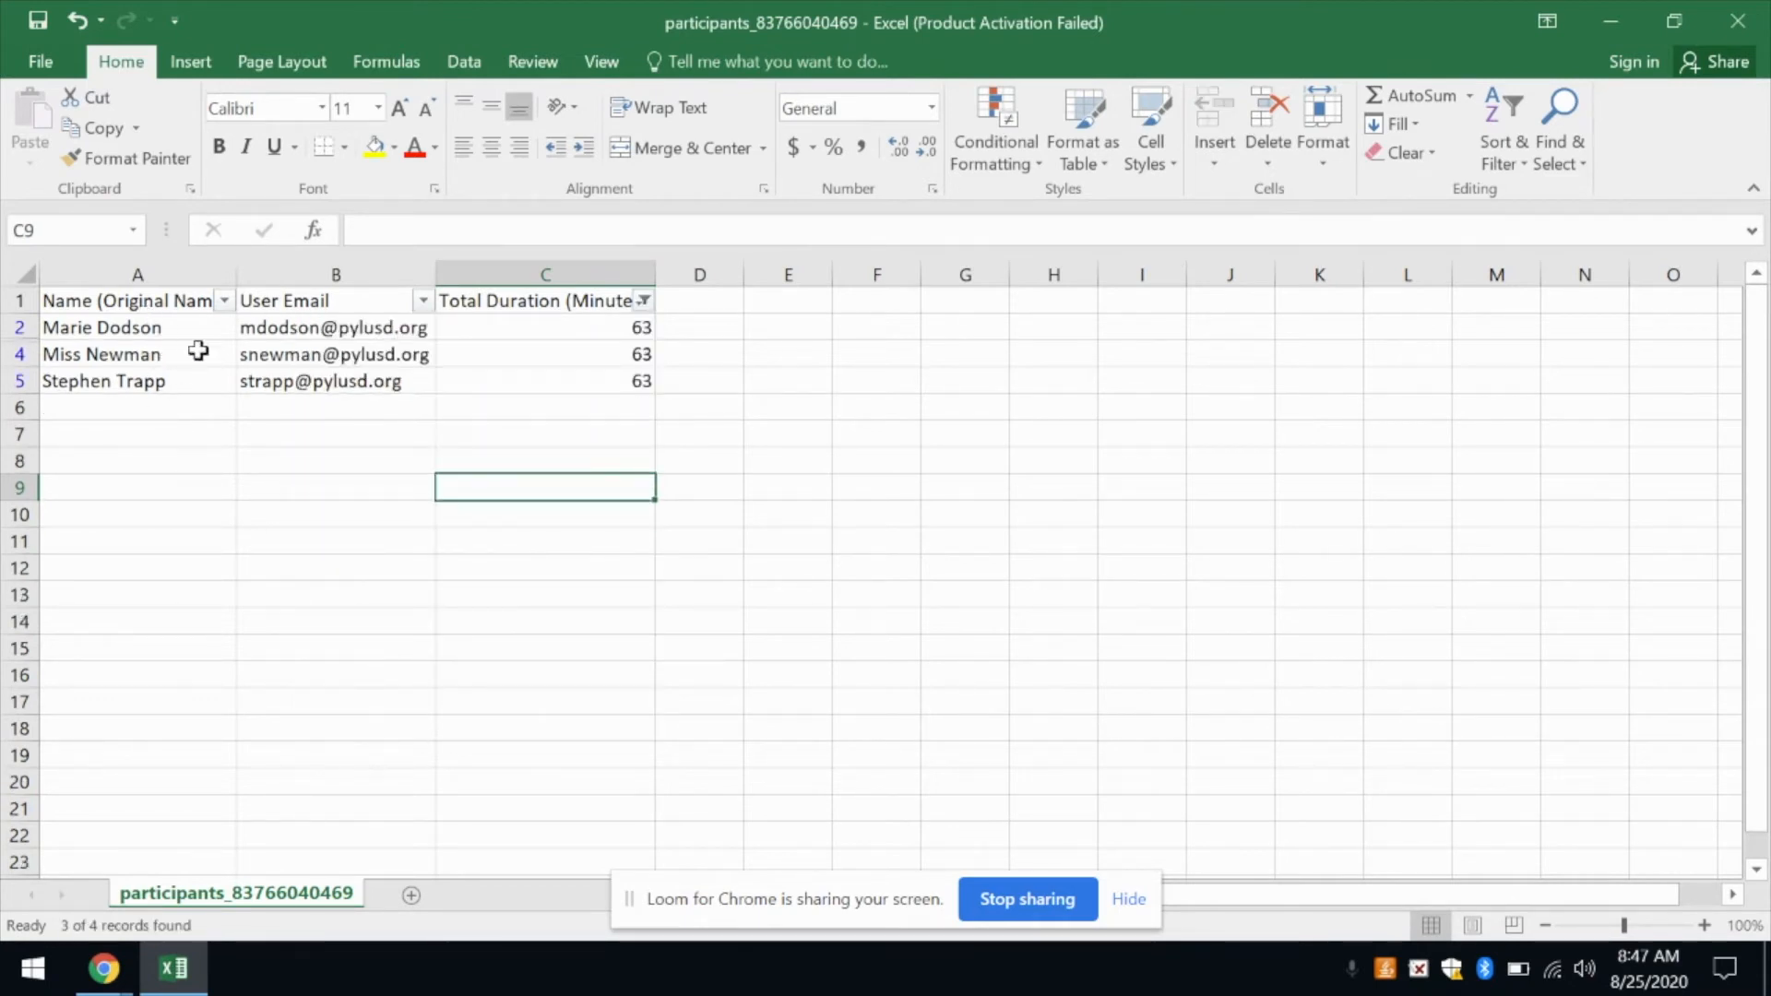
Step: Include the value 64 in the Total Duration filter again to show all participants
{"action": "left_click", "coordinate": [643, 300]}
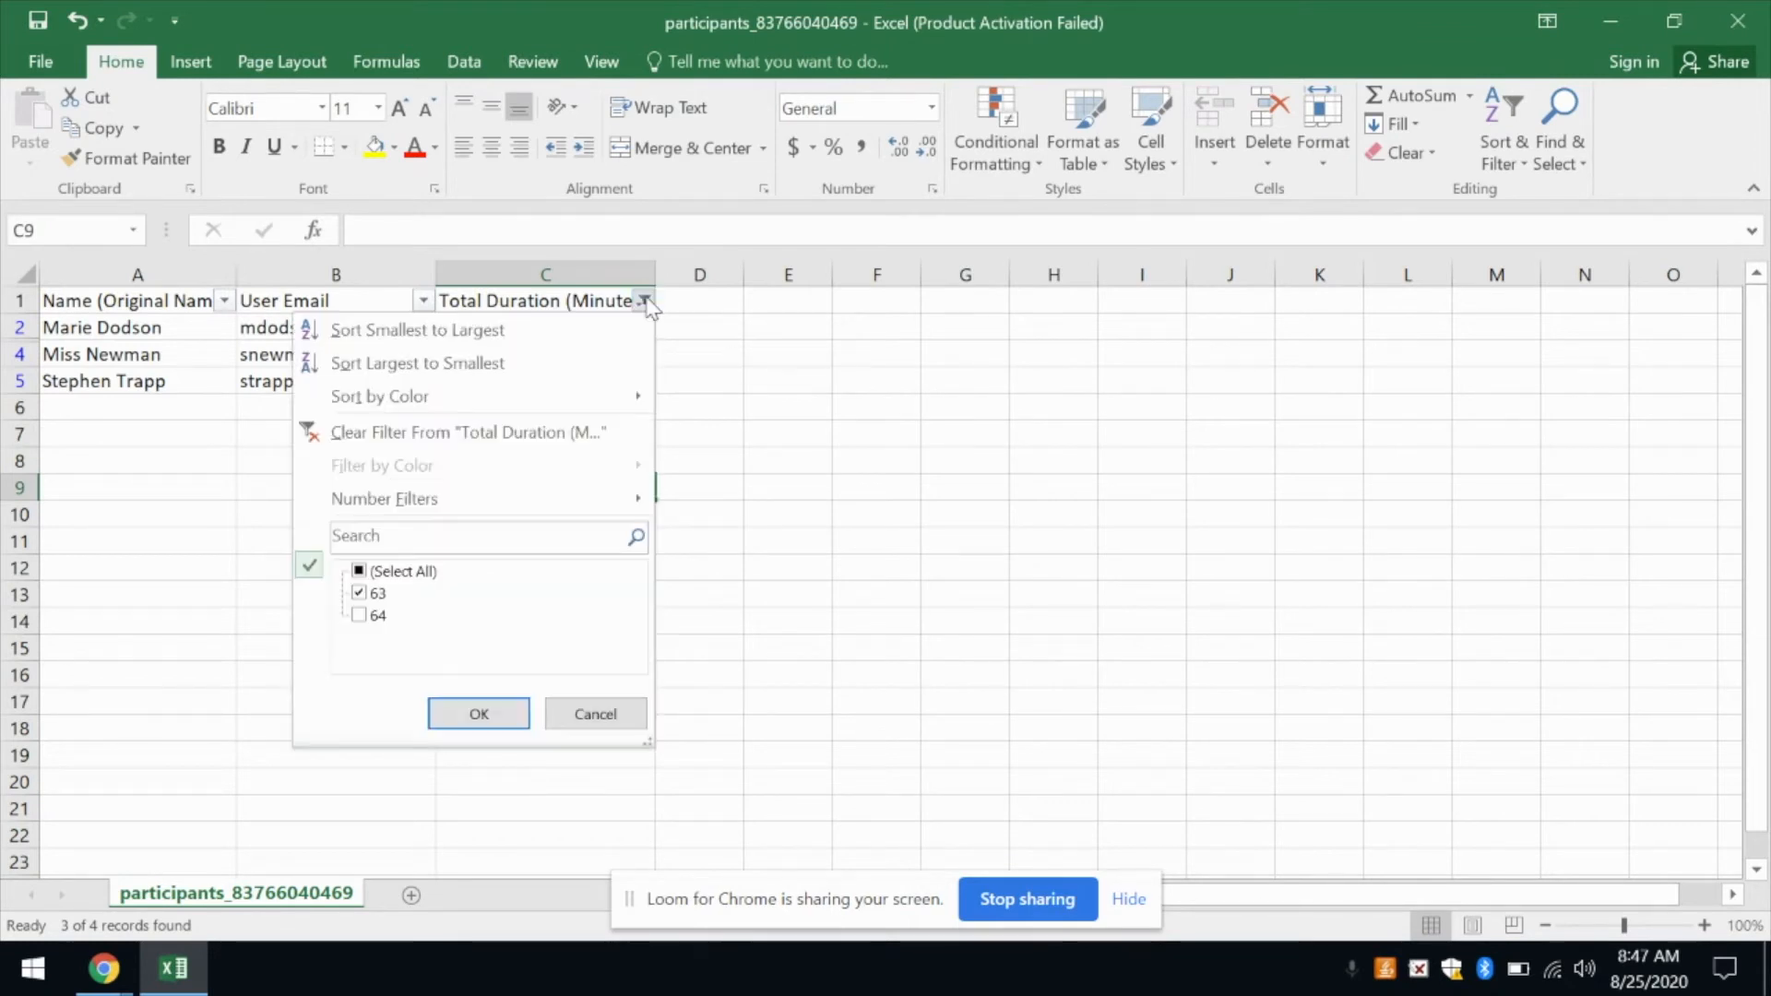
{"action": "left_click", "coordinate": [359, 615]}
{"action": "left_click", "coordinate": [477, 713]}
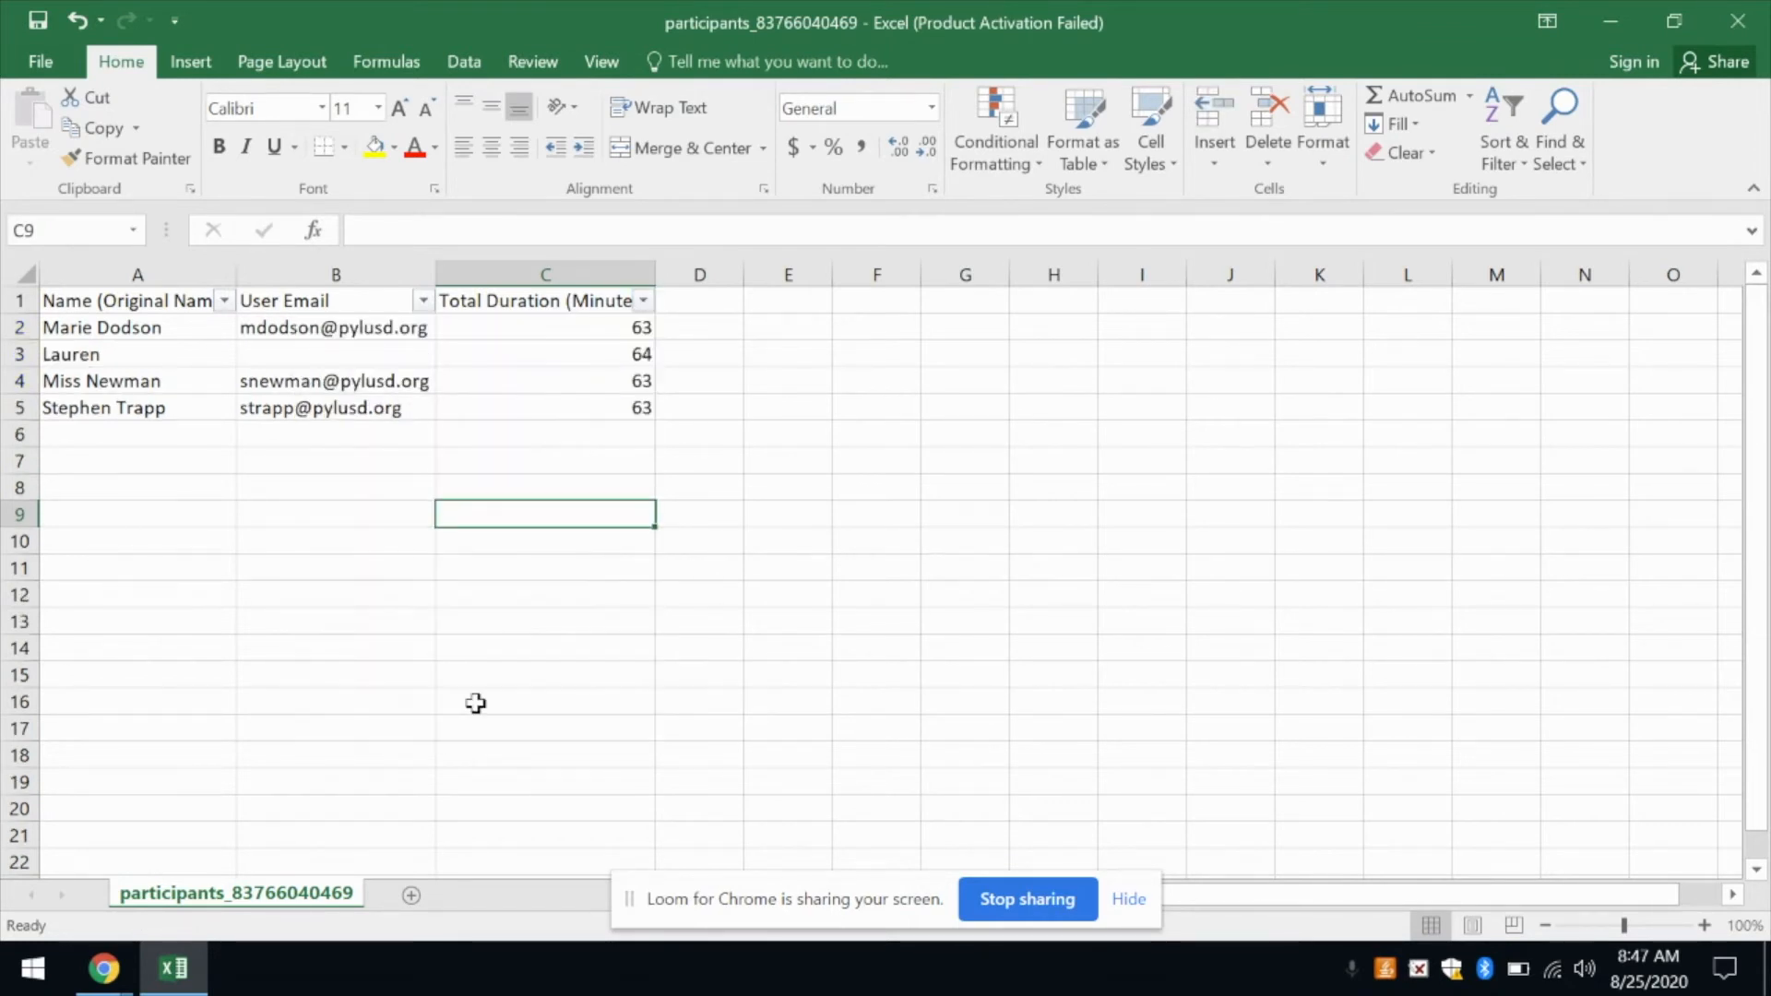
Step: Sort the participants by the name column from A to Z, and reverse the order to Z to A
{"action": "left_click", "coordinate": [224, 302]}
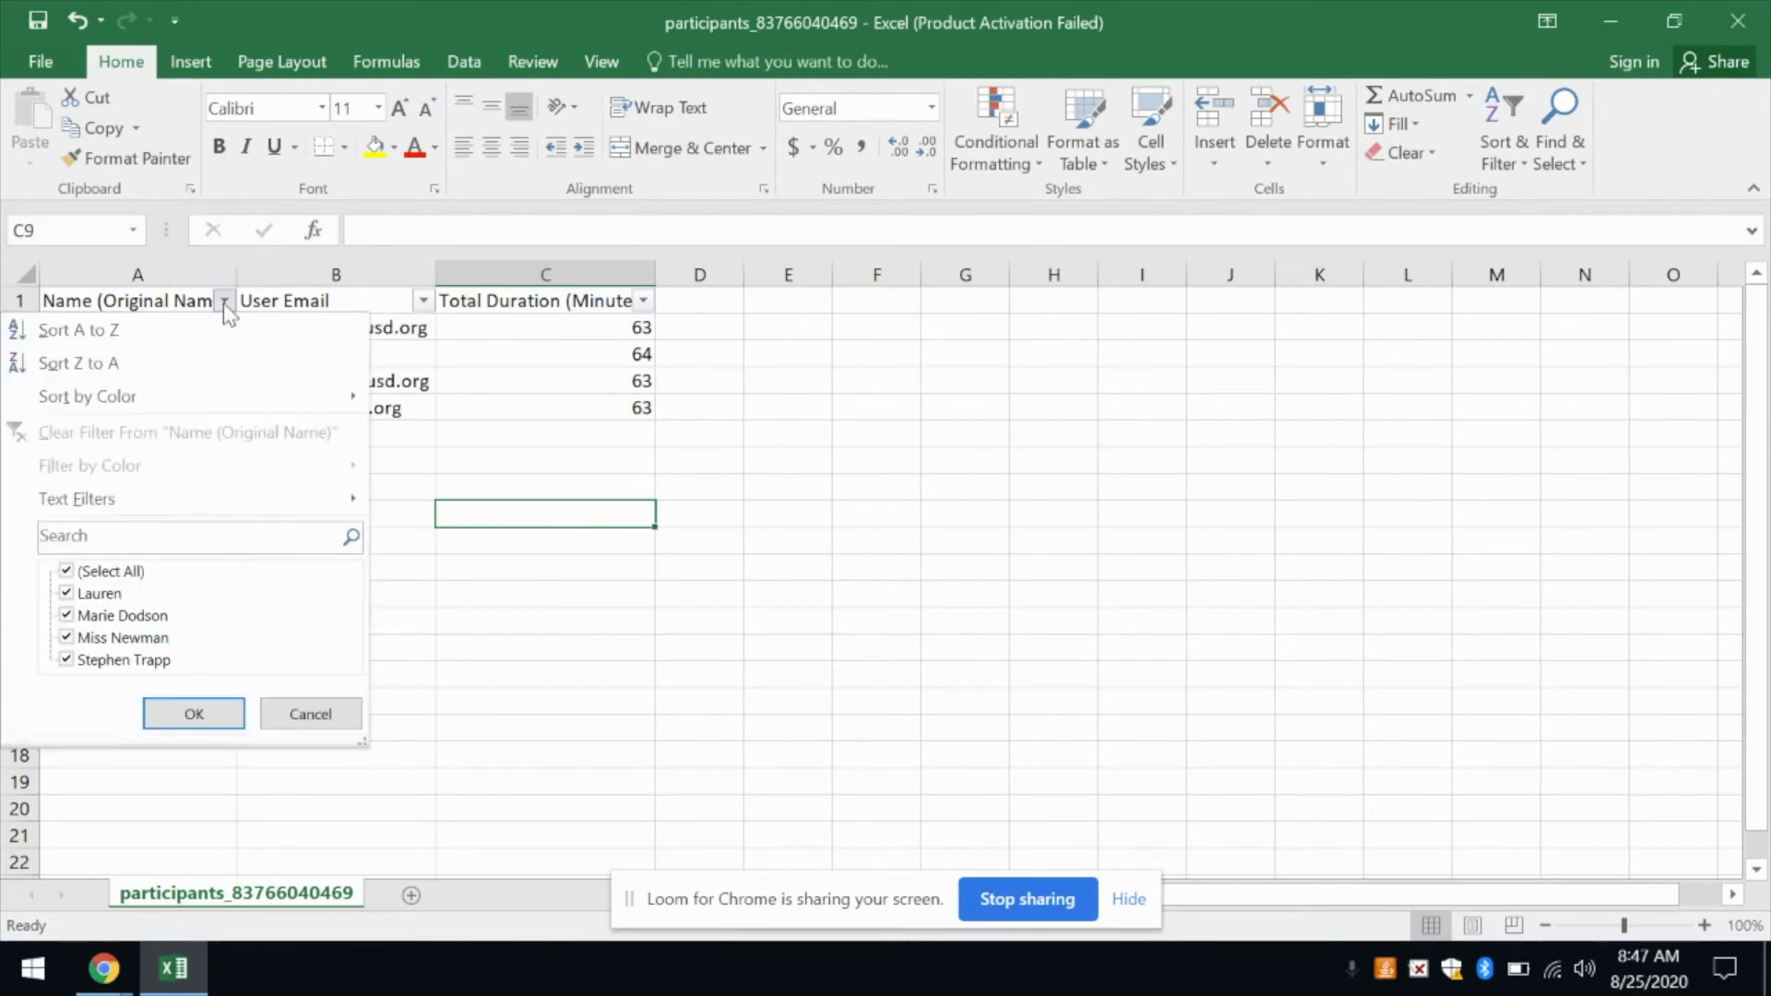
{"action": "left_click", "coordinate": [89, 334]}
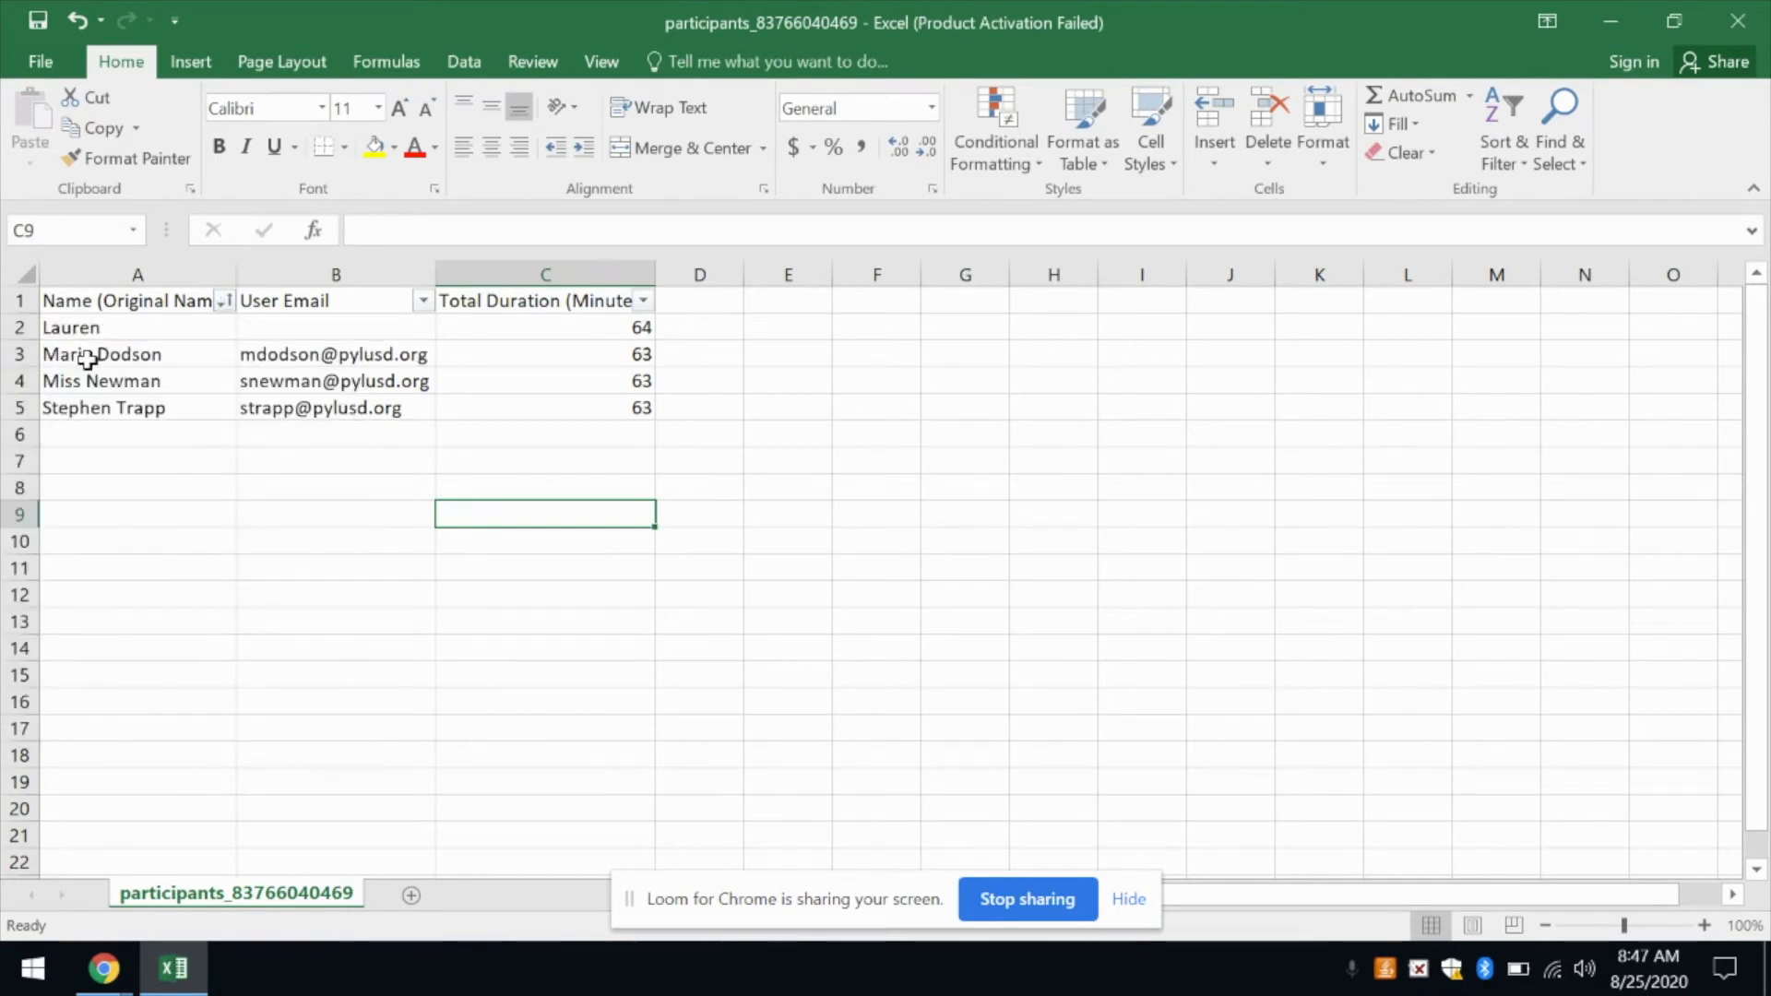
{"action": "left_click", "coordinate": [225, 303]}
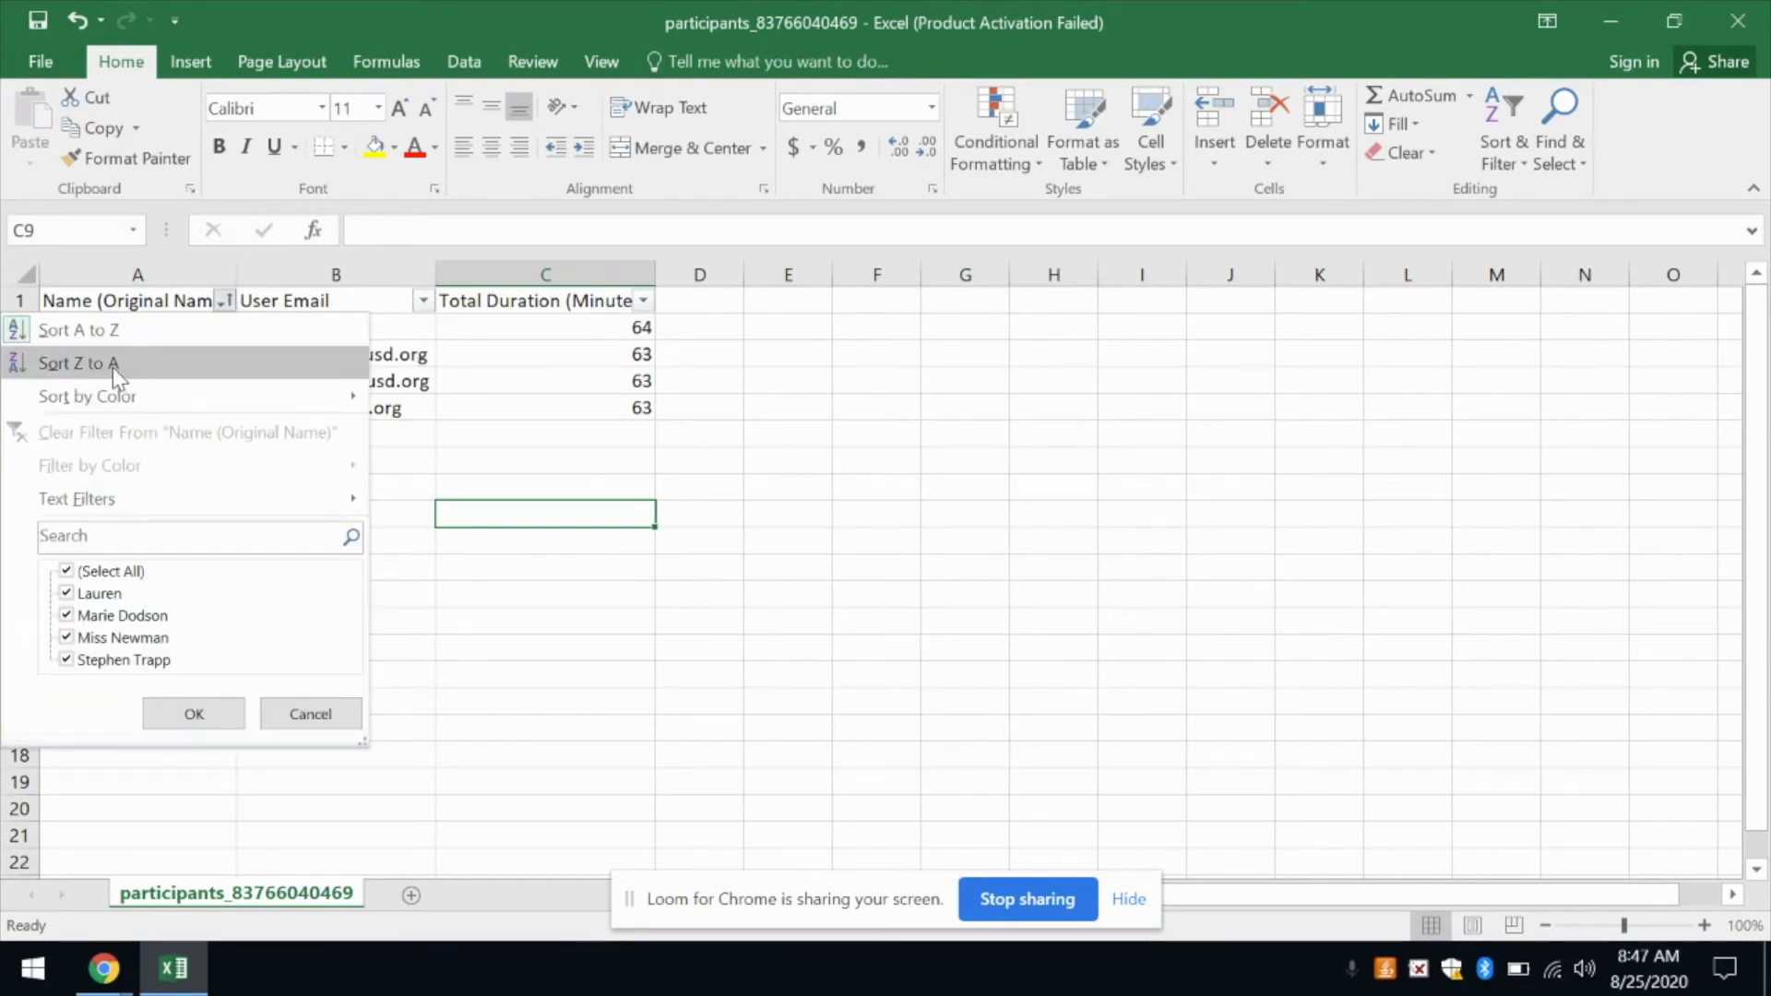
{"action": "left_click", "coordinate": [113, 367]}
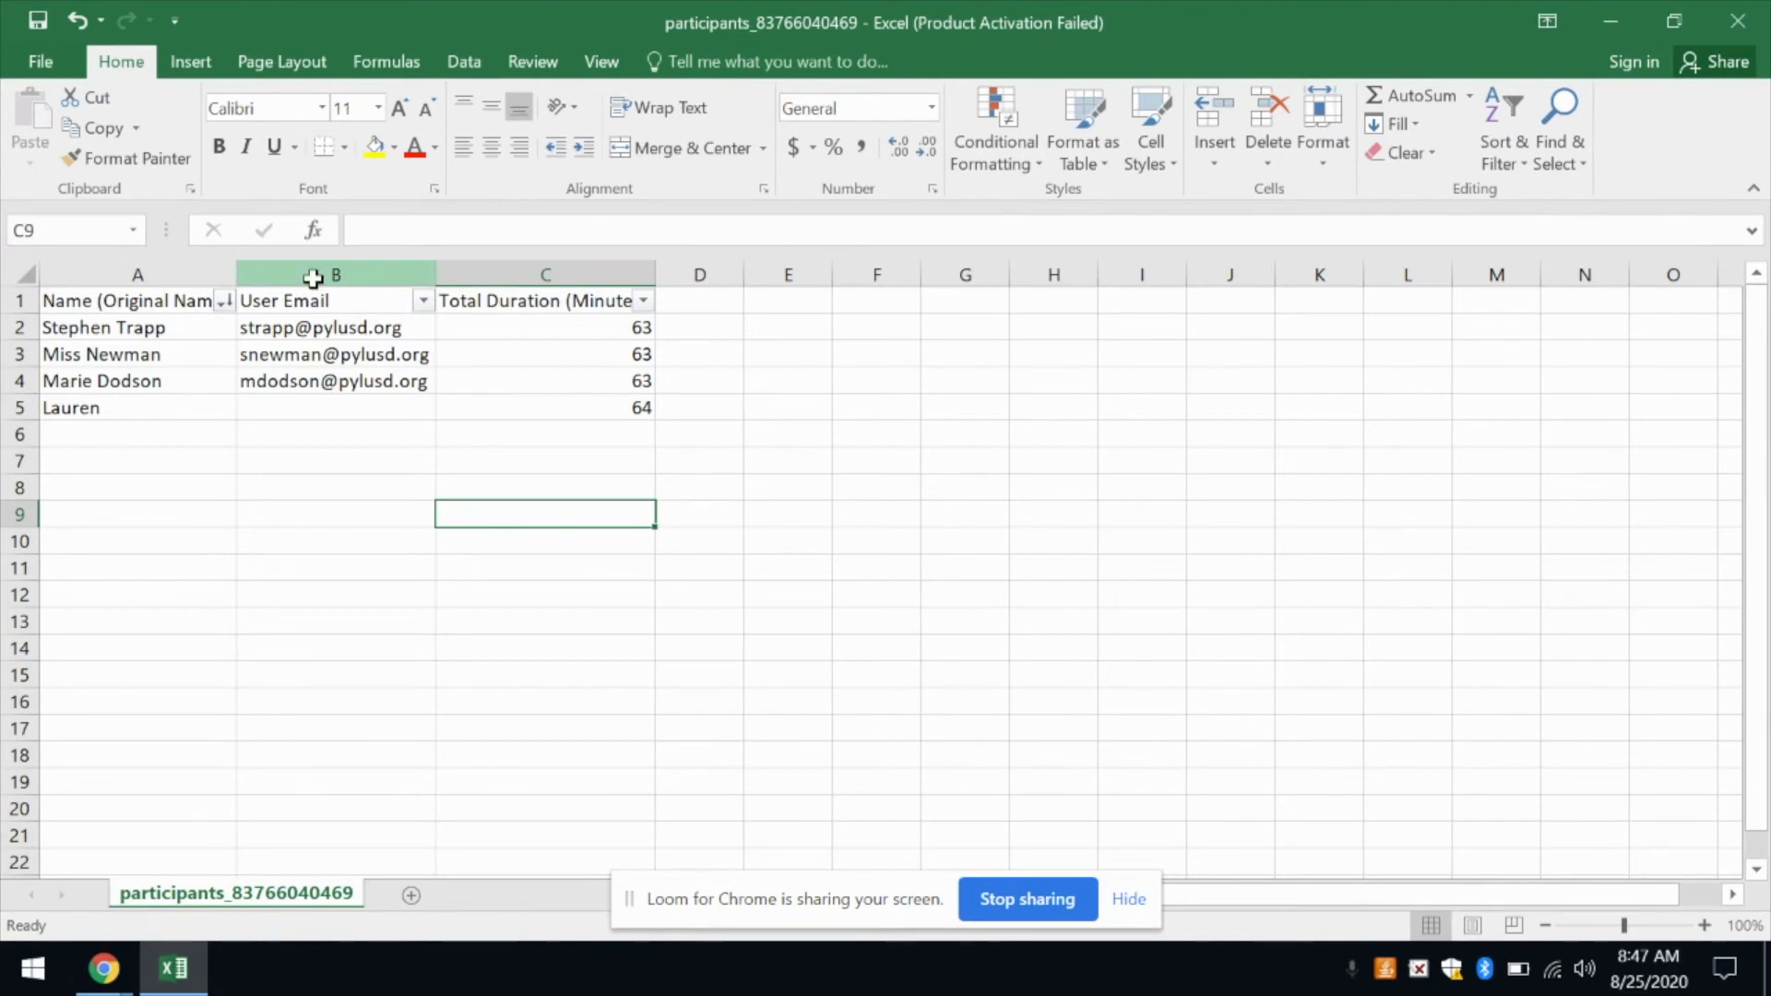
Step: Insert an empty column between the name column and the User Email column
{"action": "left_click", "coordinate": [314, 274]}
{"action": "right_click", "coordinate": [315, 277]}
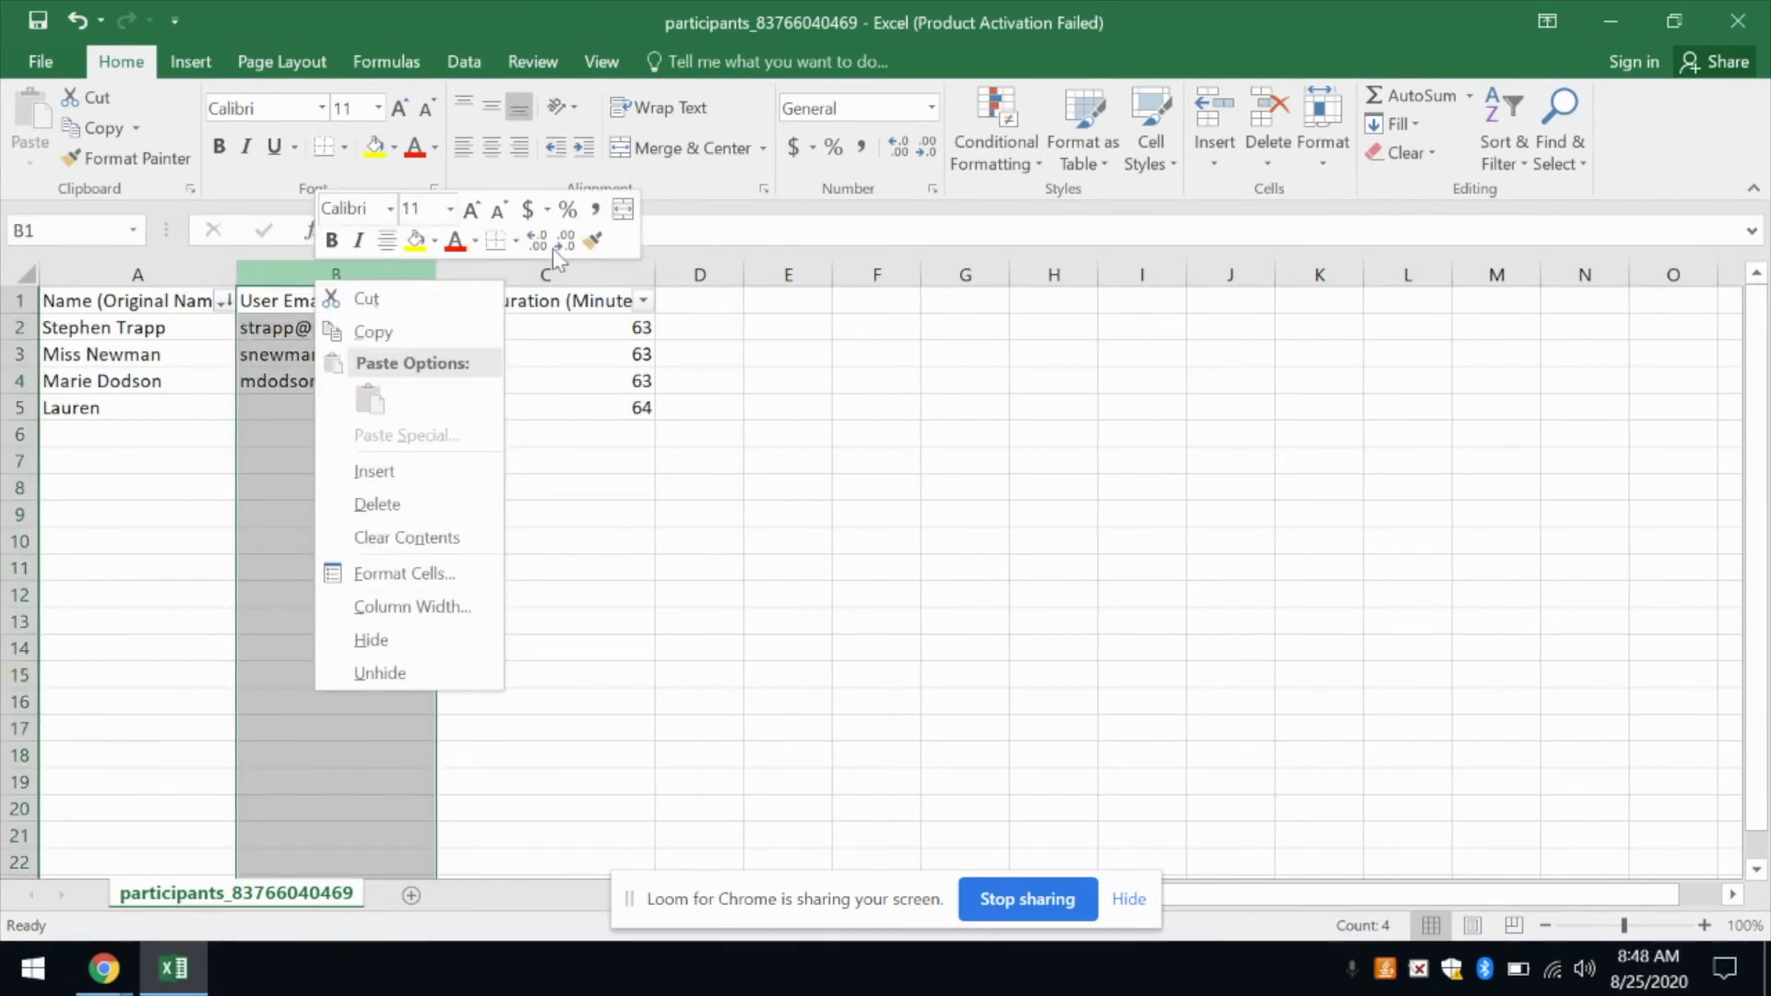
{"action": "left_click", "coordinate": [403, 470]}
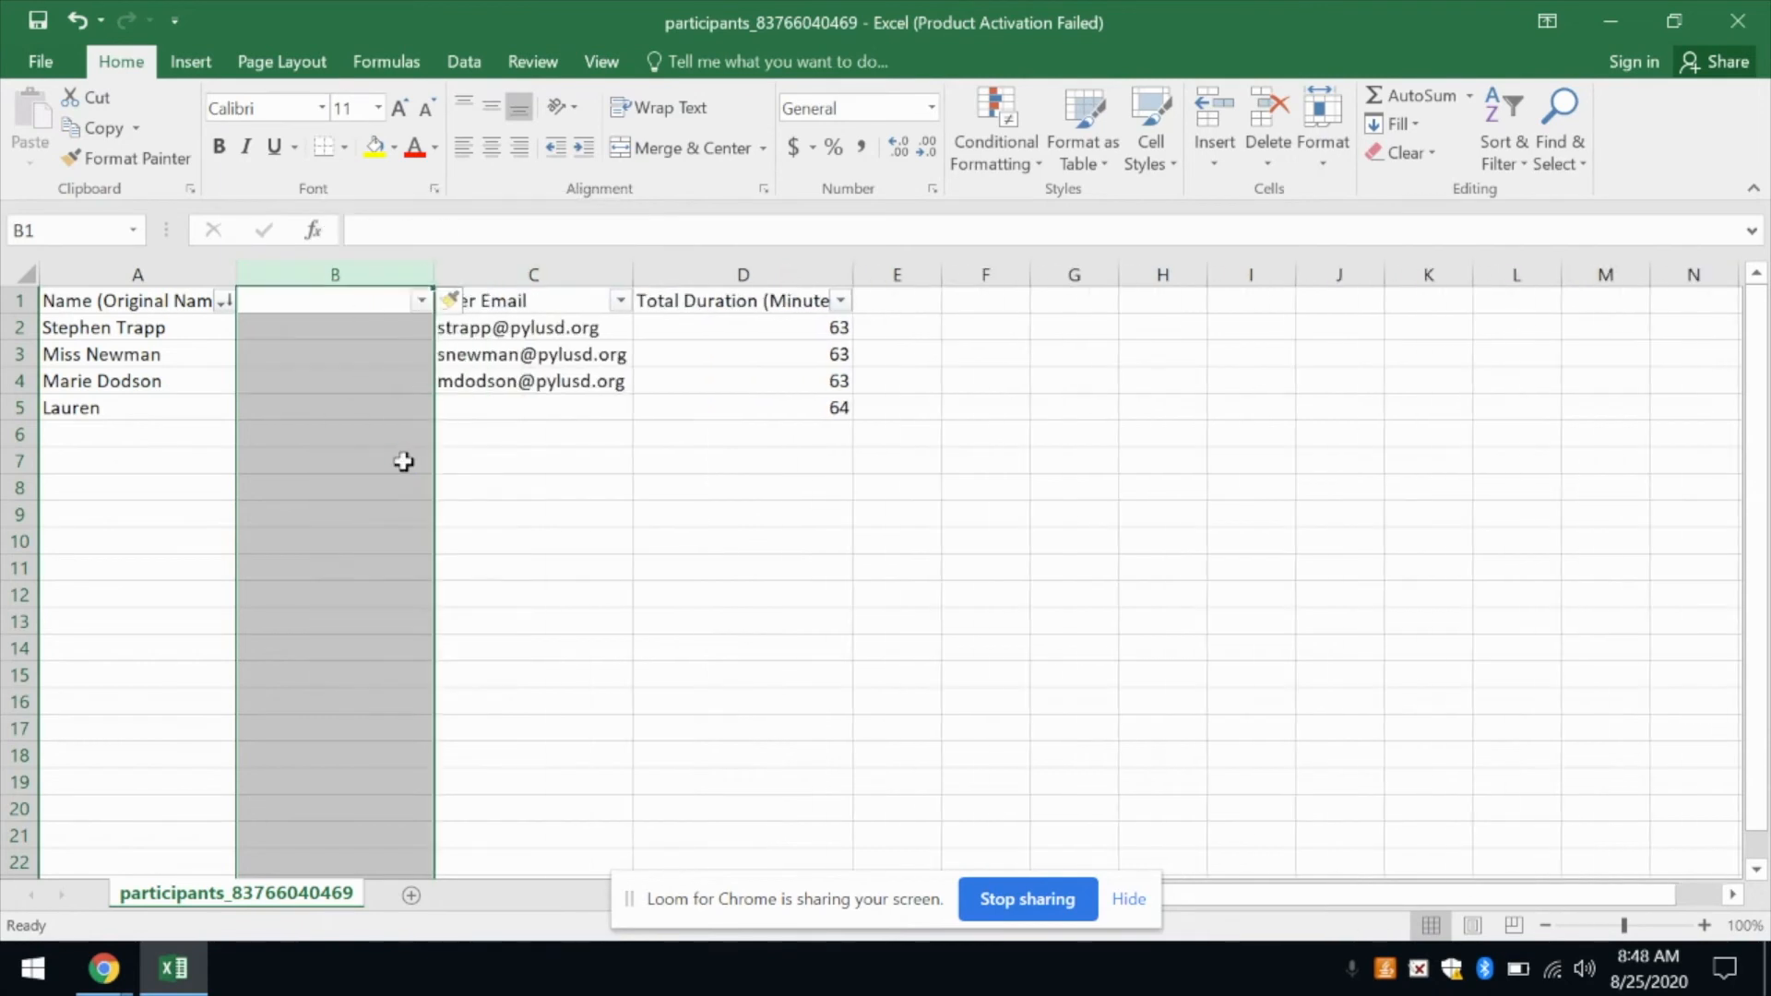
Step: Shorten the header in cell A1 to "Name" by removing "(Original Name)"
{"action": "left_click", "coordinate": [130, 301]}
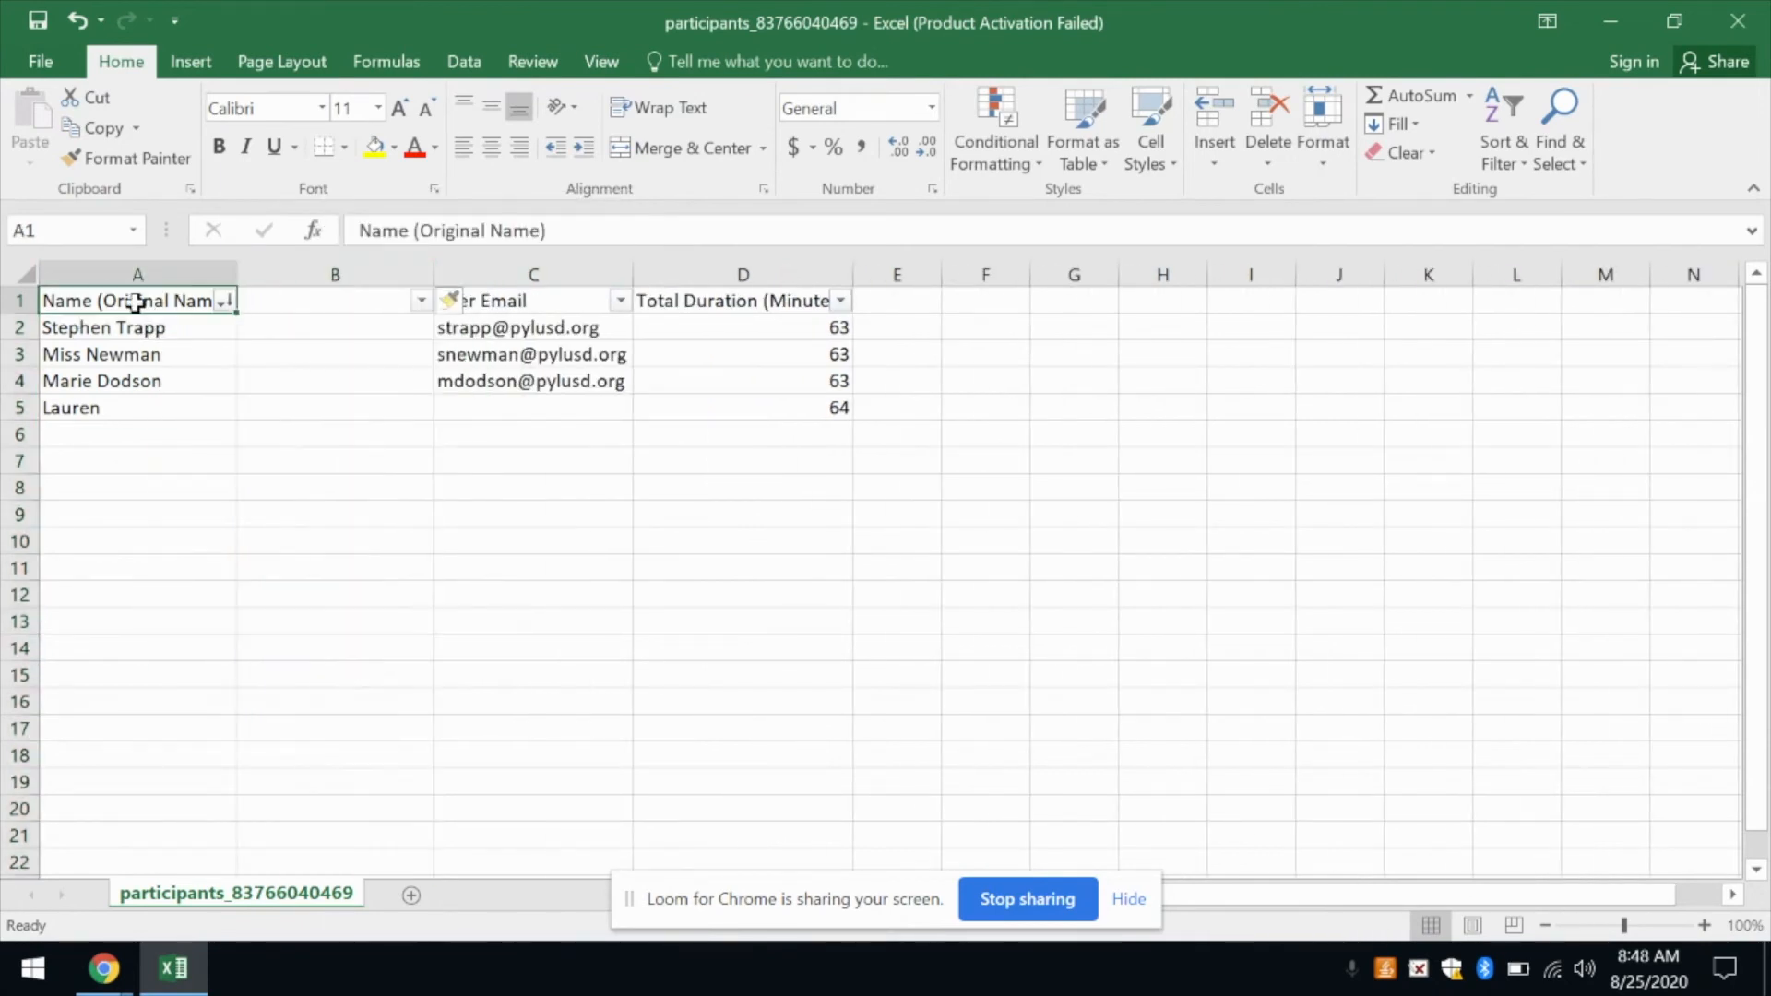
{"action": "left_click_drag", "start_coordinate": [413, 231], "coordinate": [551, 230]}
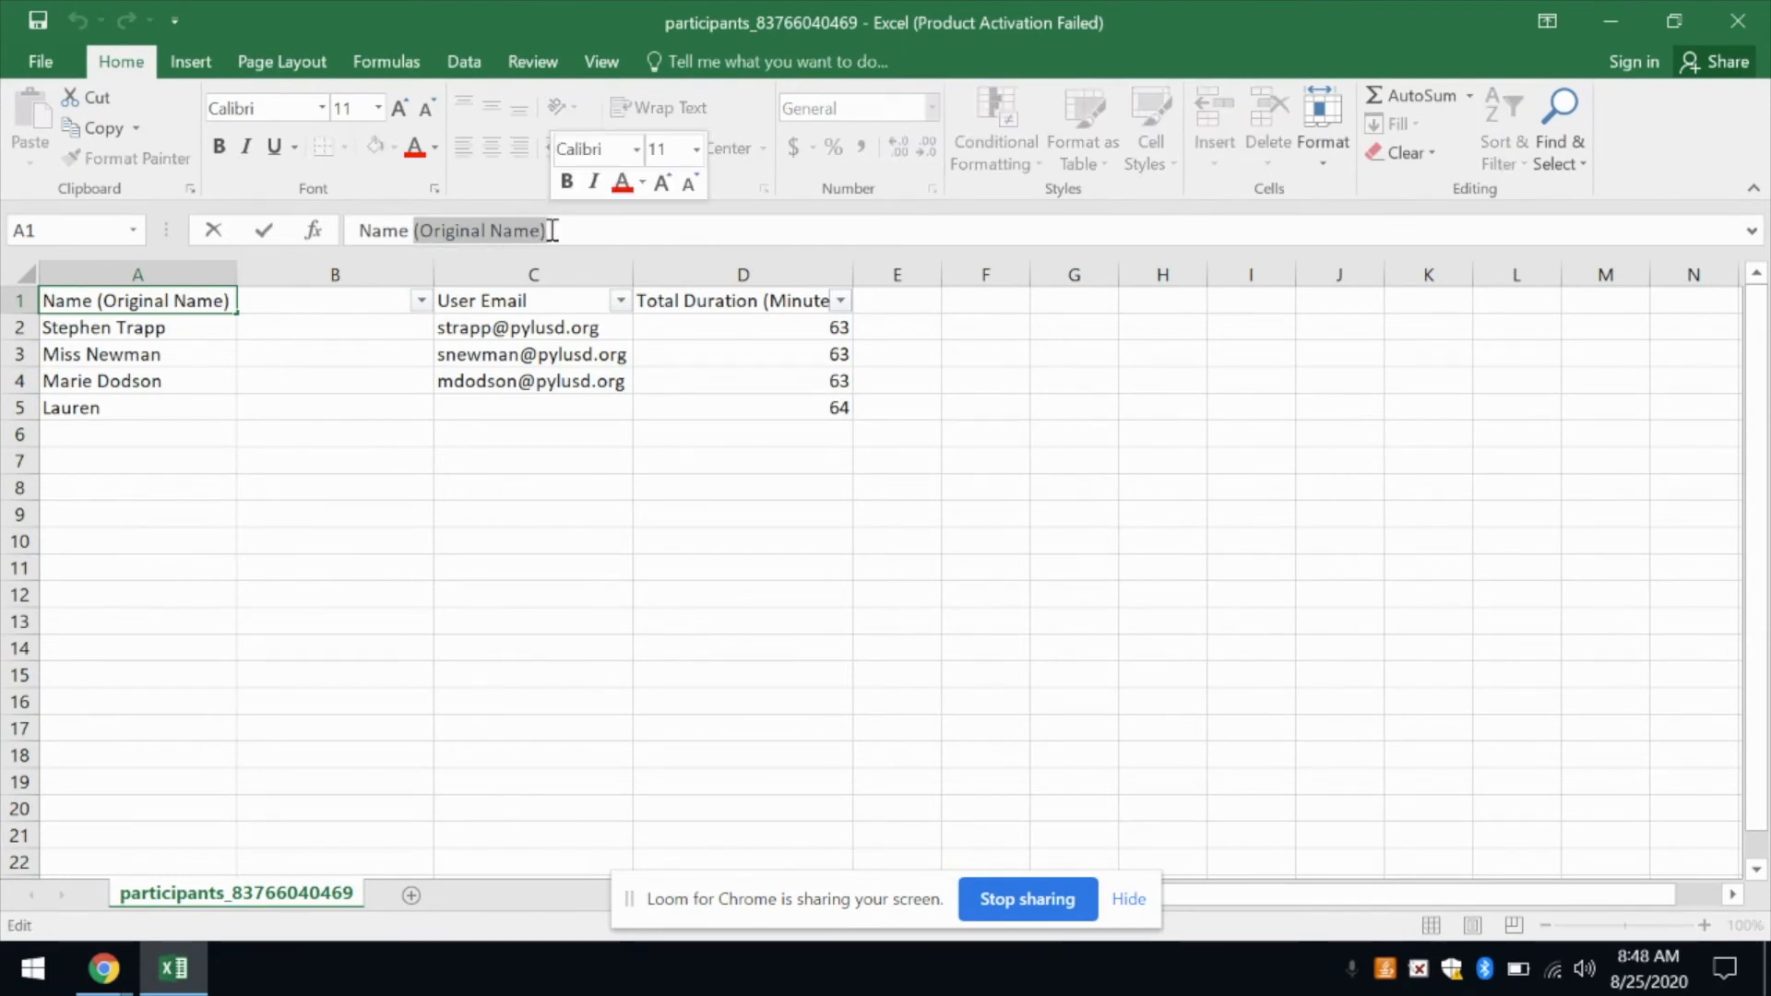
{"action": "key", "text": "BackSpace"}
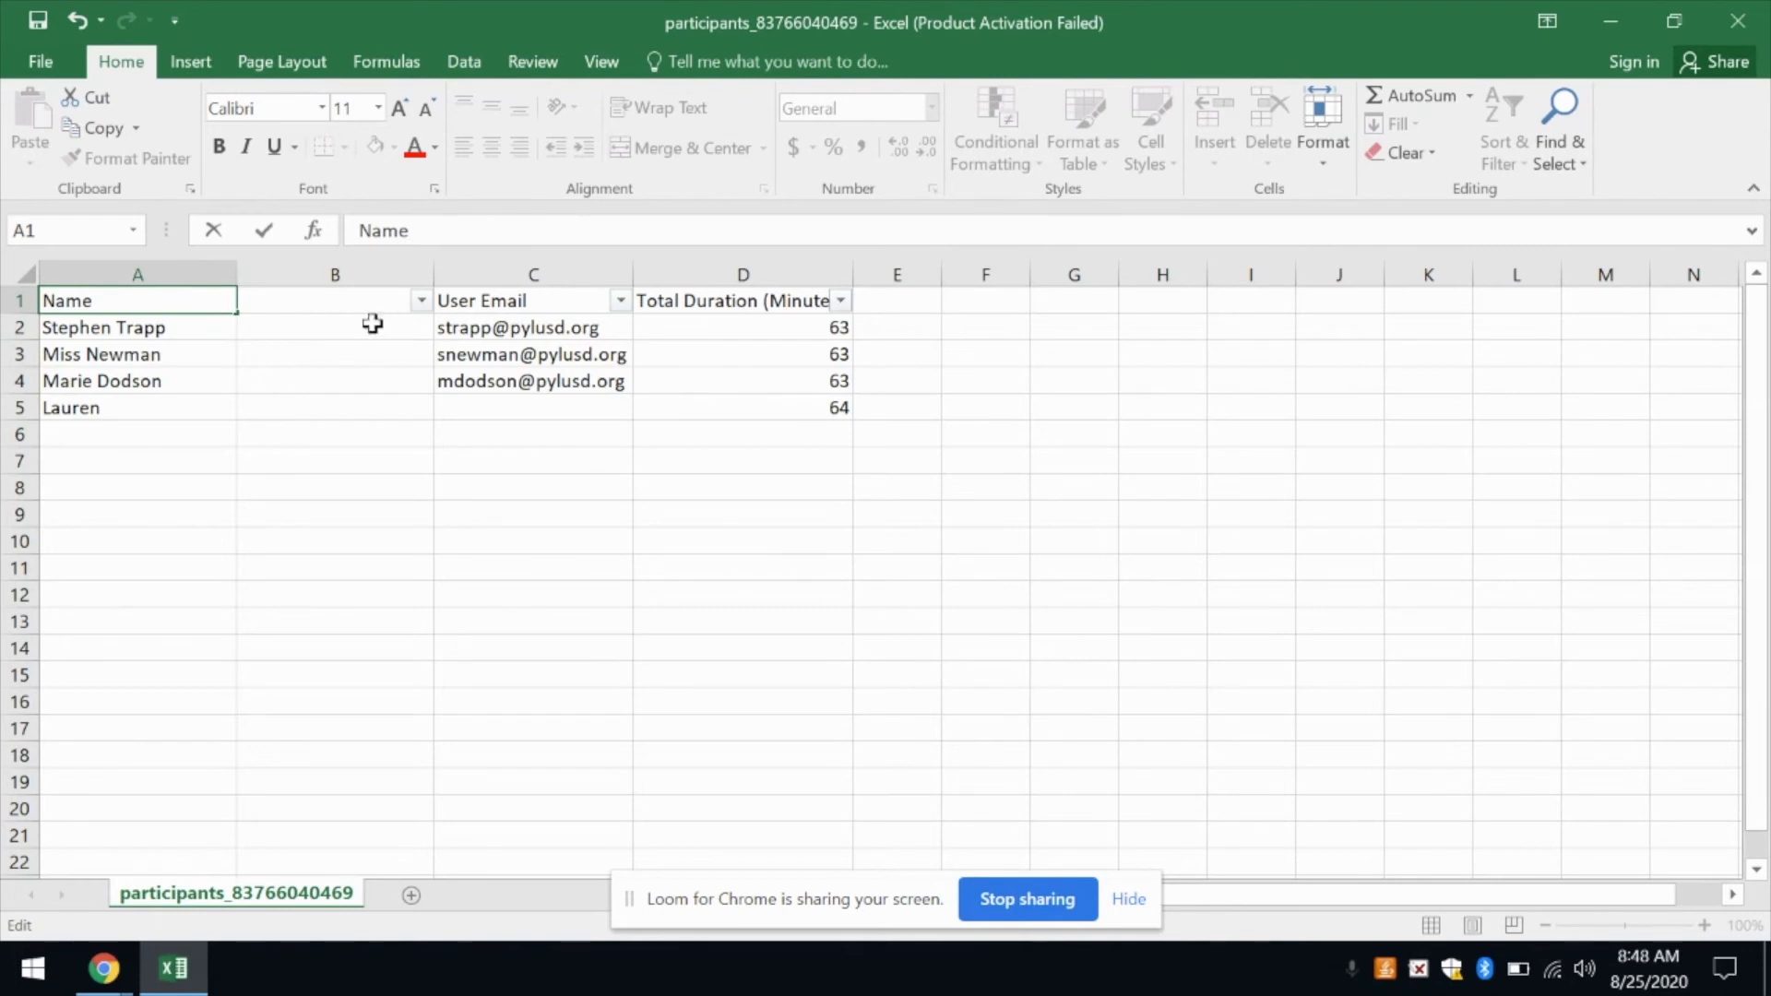
{"action": "left_click", "coordinate": [135, 355]}
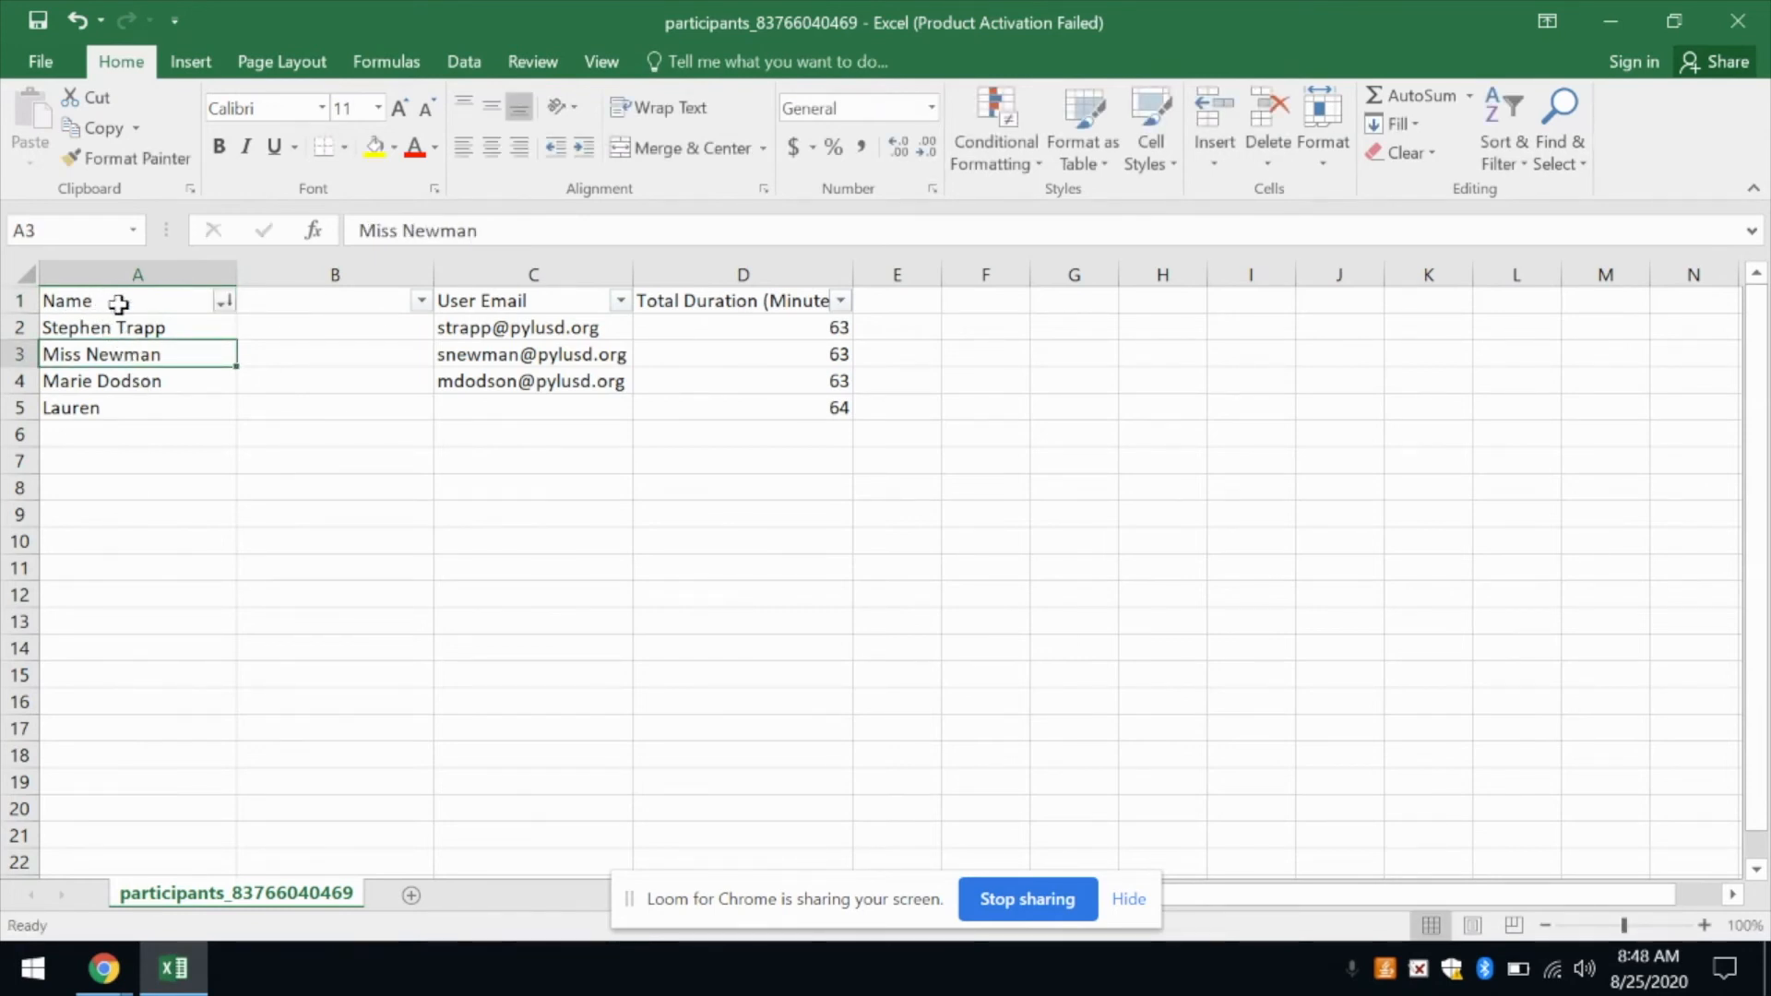
Step: Split the names in column A across columns A and B with Text to Columns, using Space as the delimiter
{"action": "left_click", "coordinate": [132, 270]}
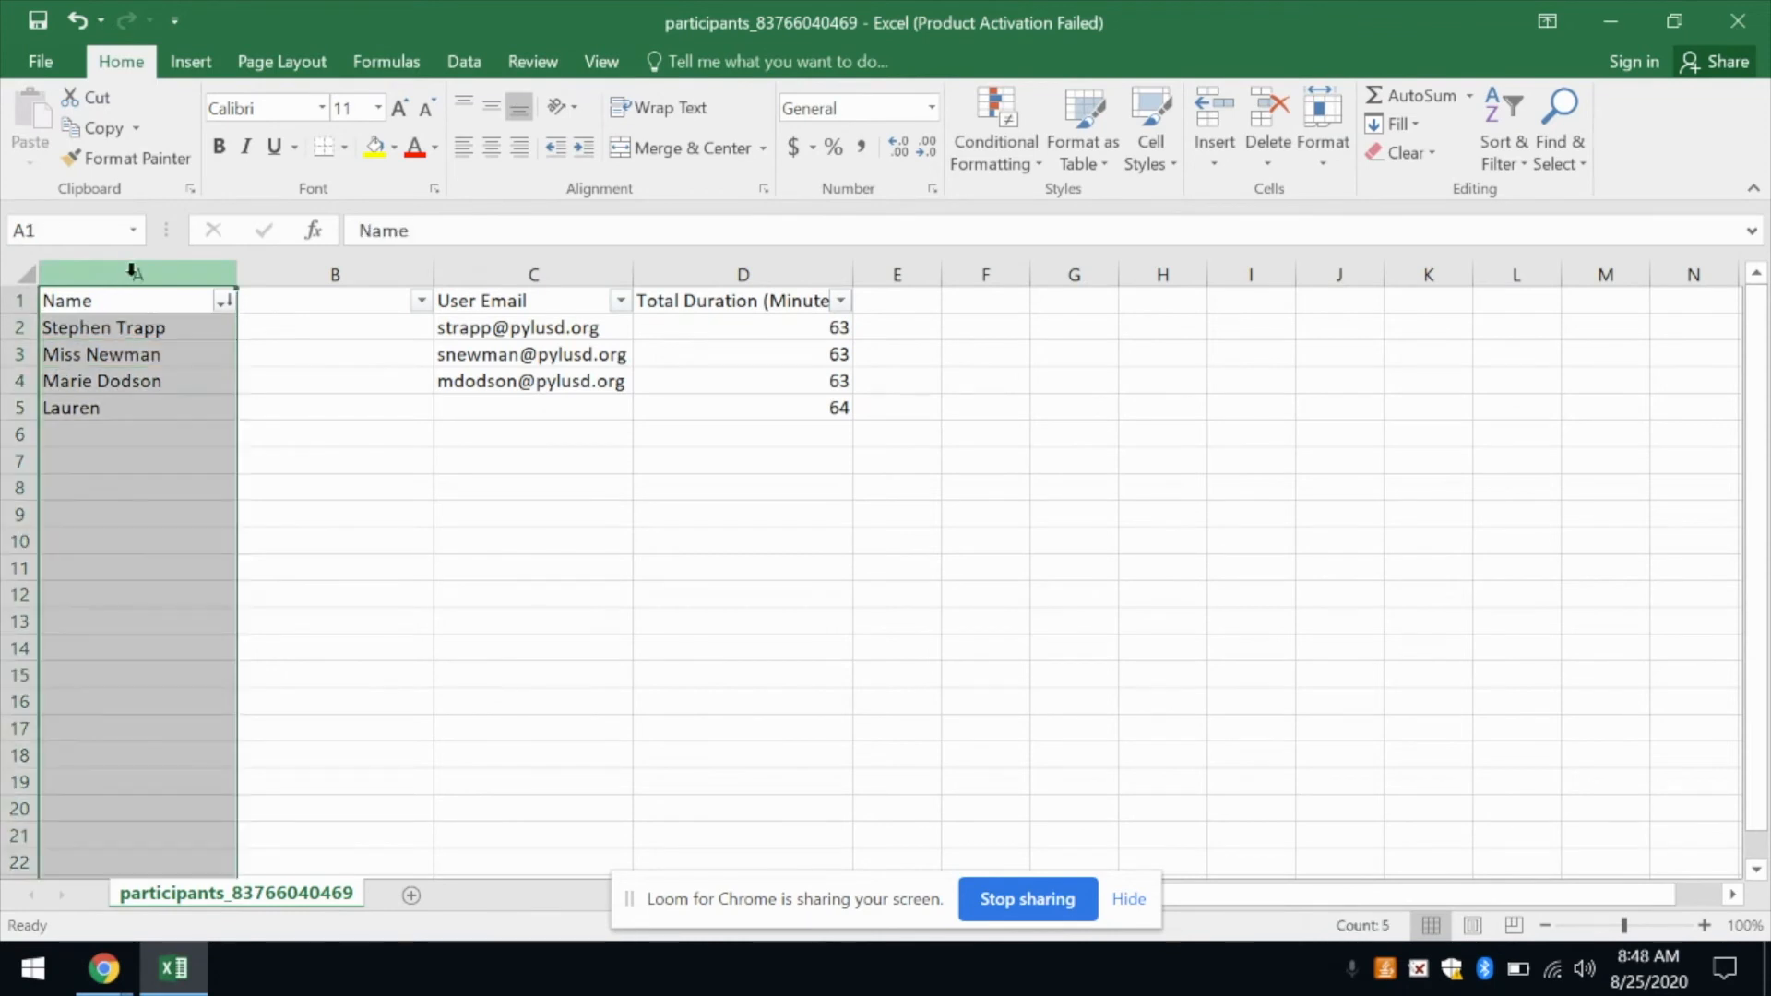
{"action": "left_click", "coordinate": [466, 63]}
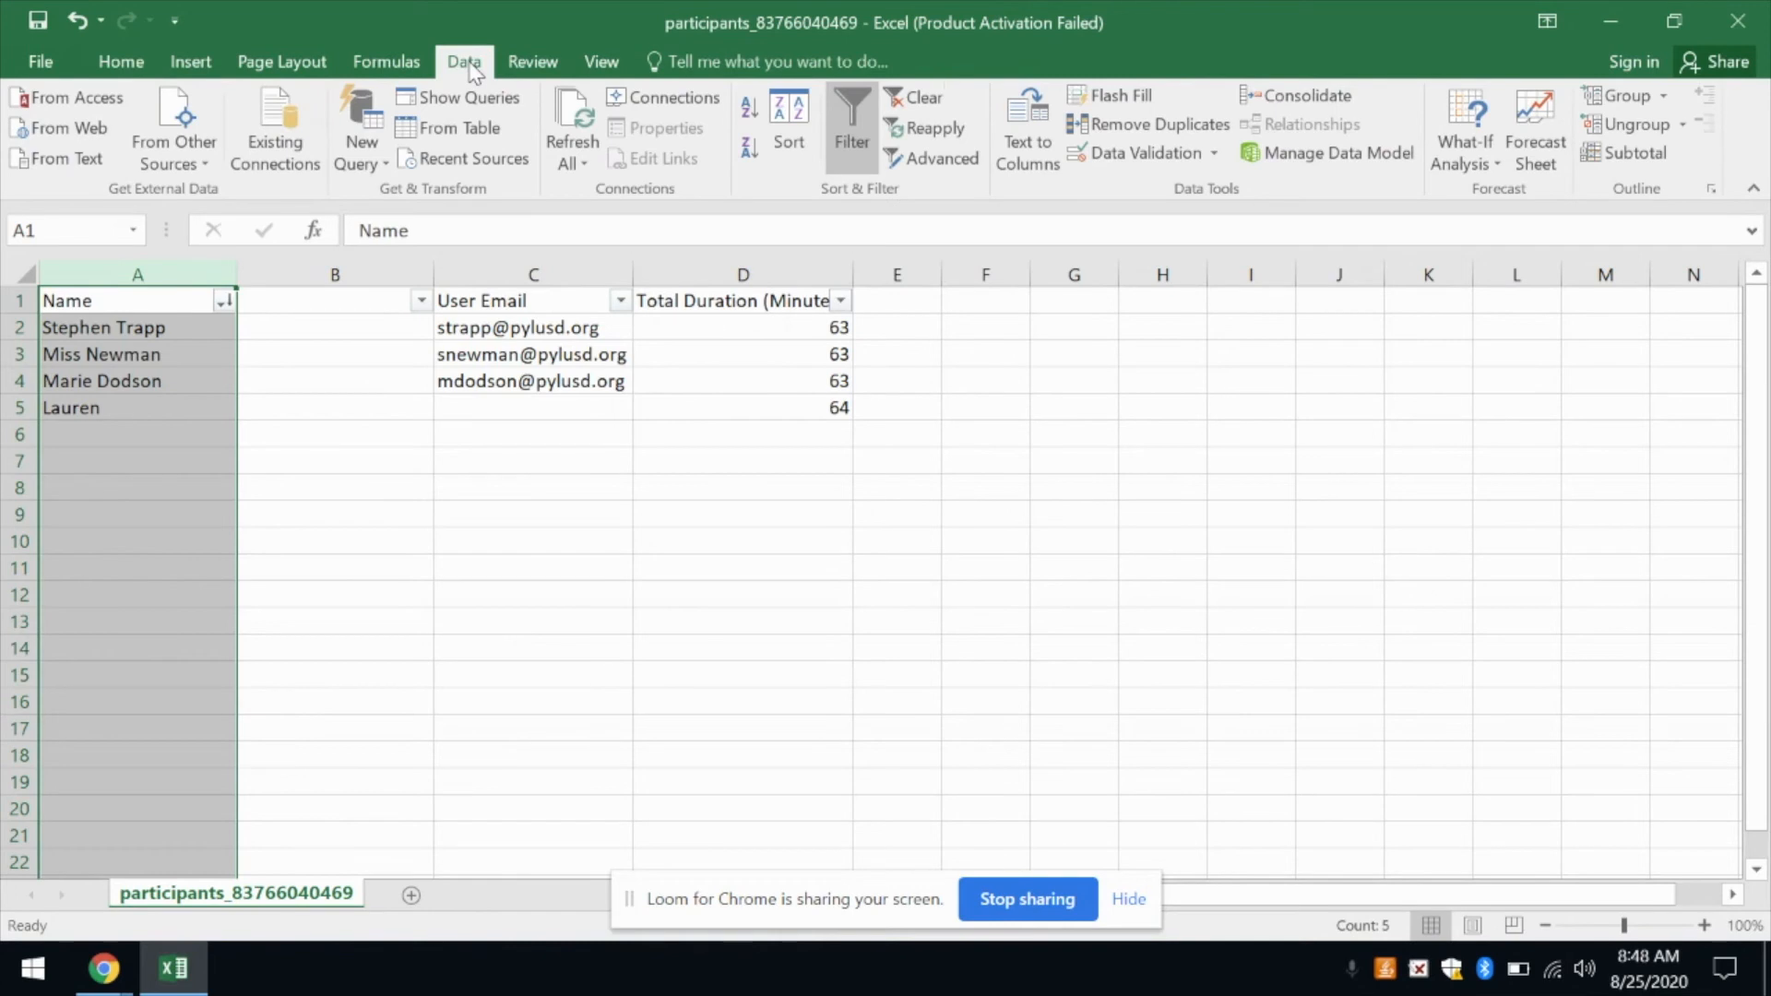
{"action": "left_click", "coordinate": [1030, 152]}
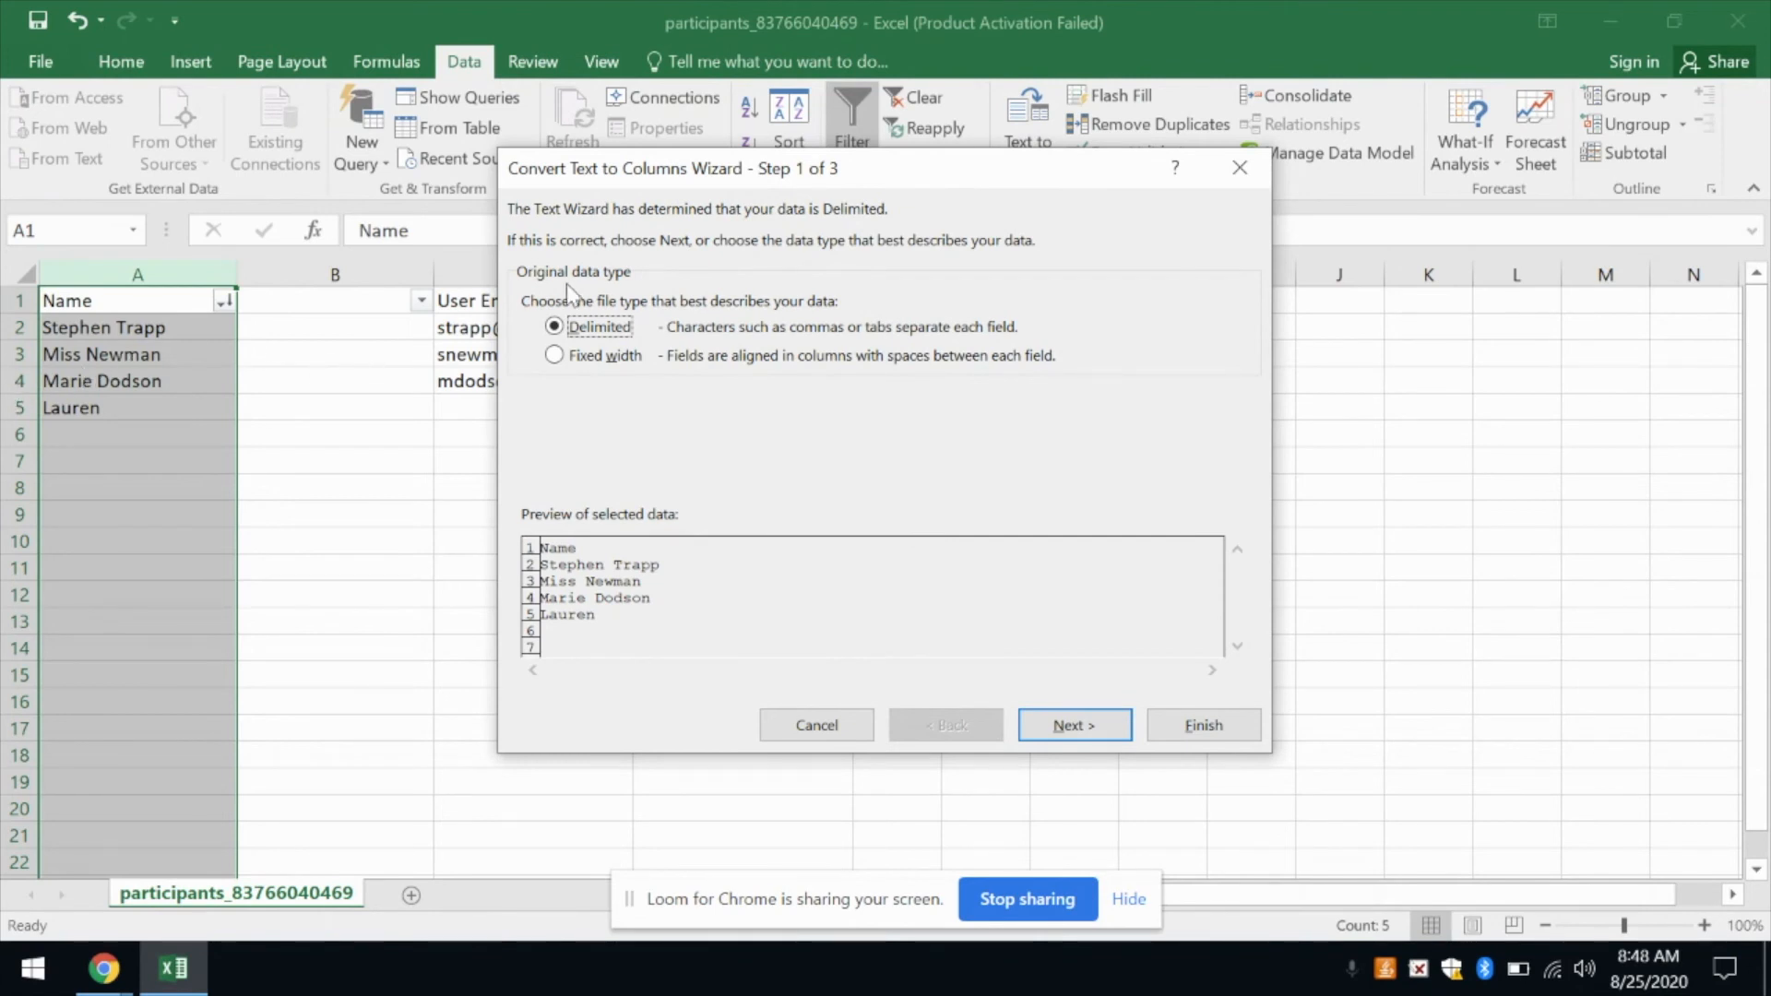
{"action": "left_click", "coordinate": [1087, 727]}
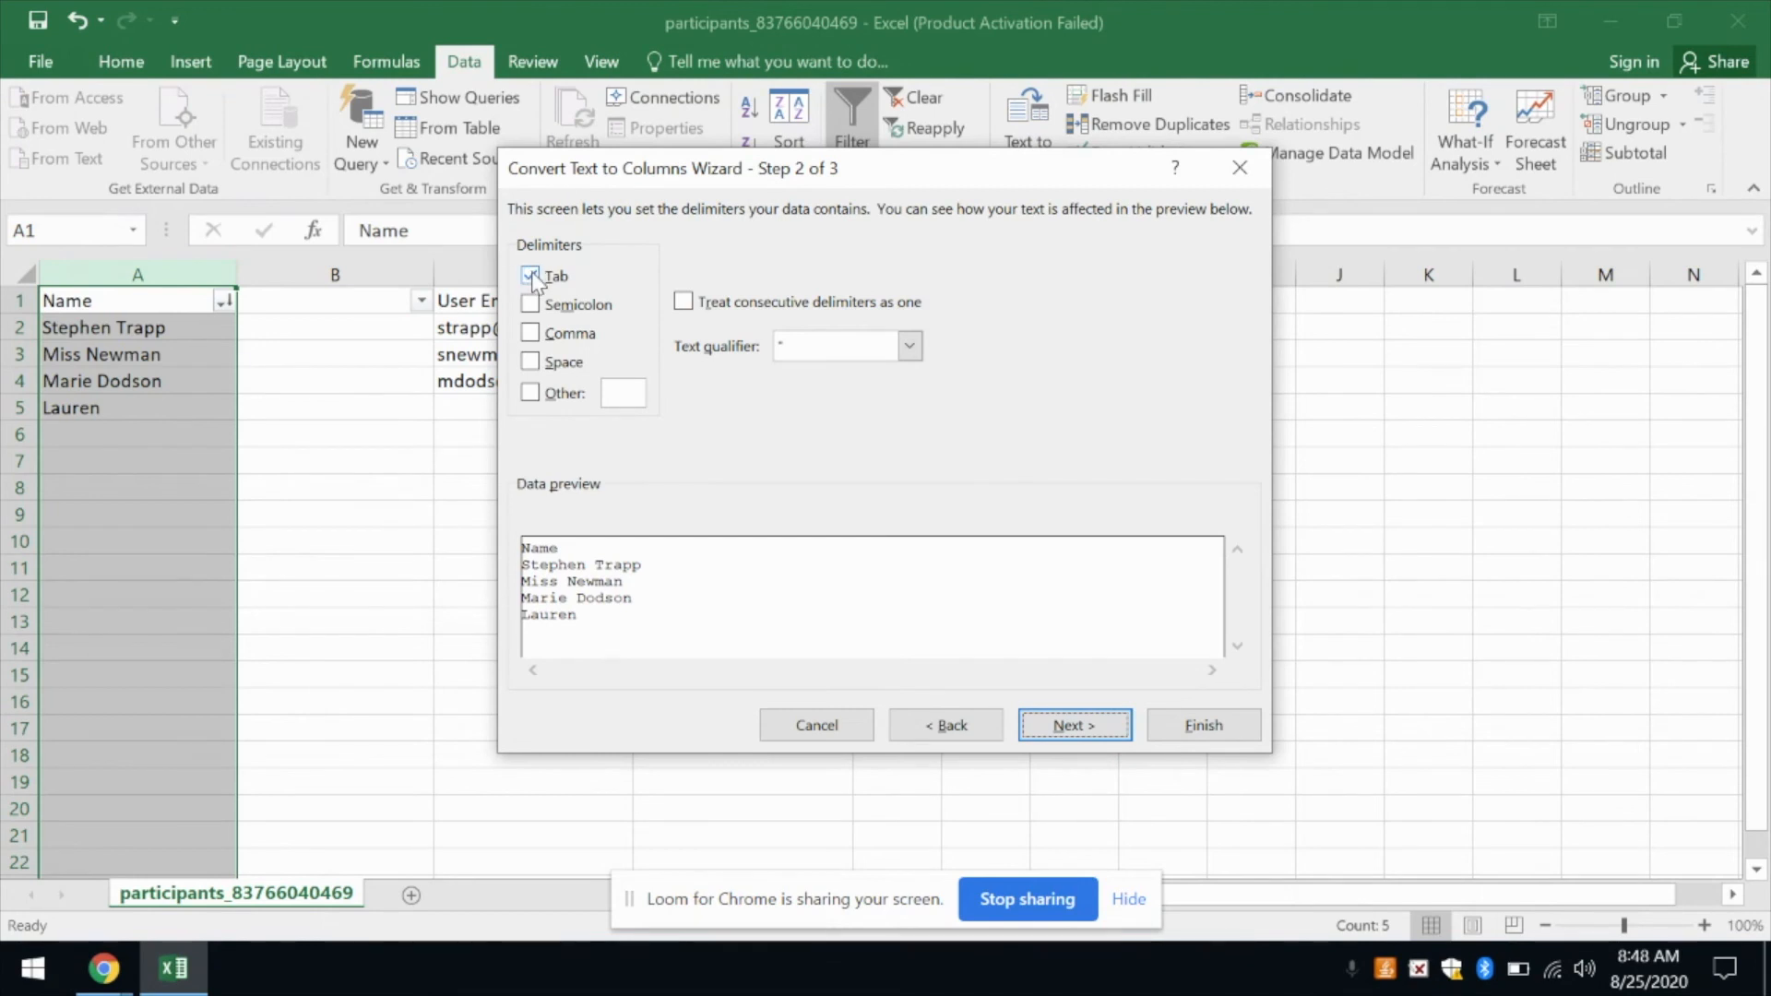
{"action": "left_click", "coordinate": [531, 363]}
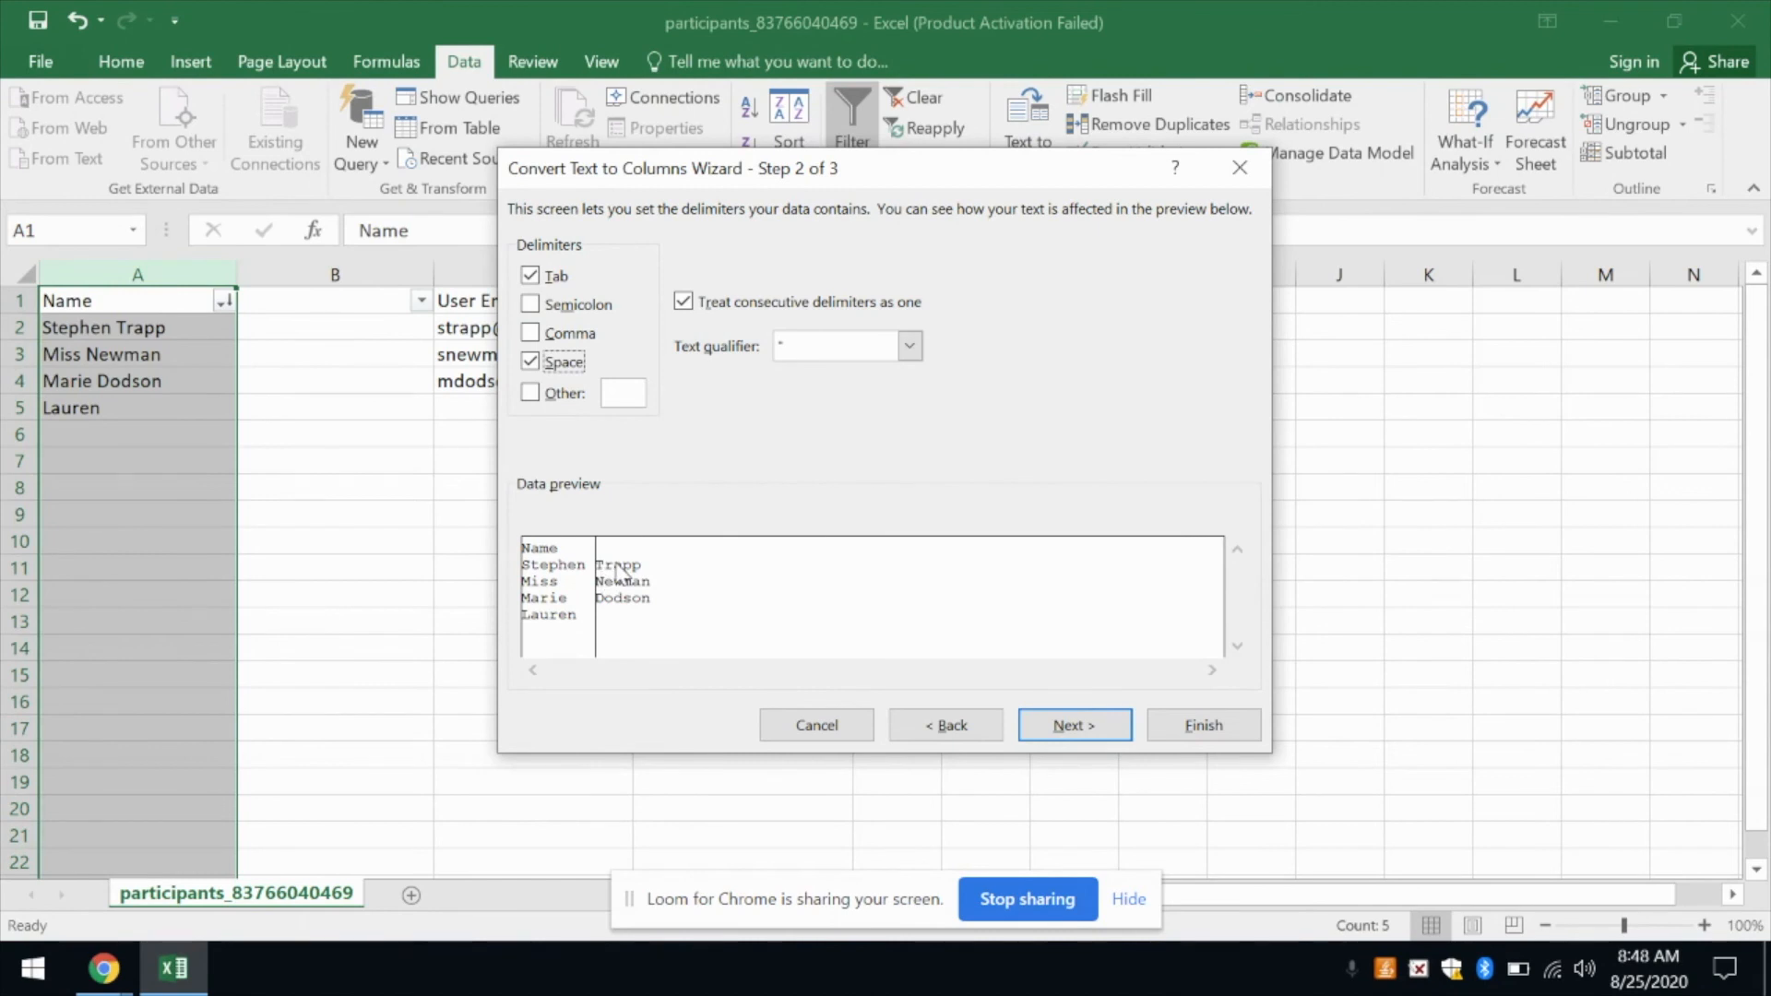
{"action": "left_click", "coordinate": [533, 276]}
{"action": "left_click", "coordinate": [1066, 727]}
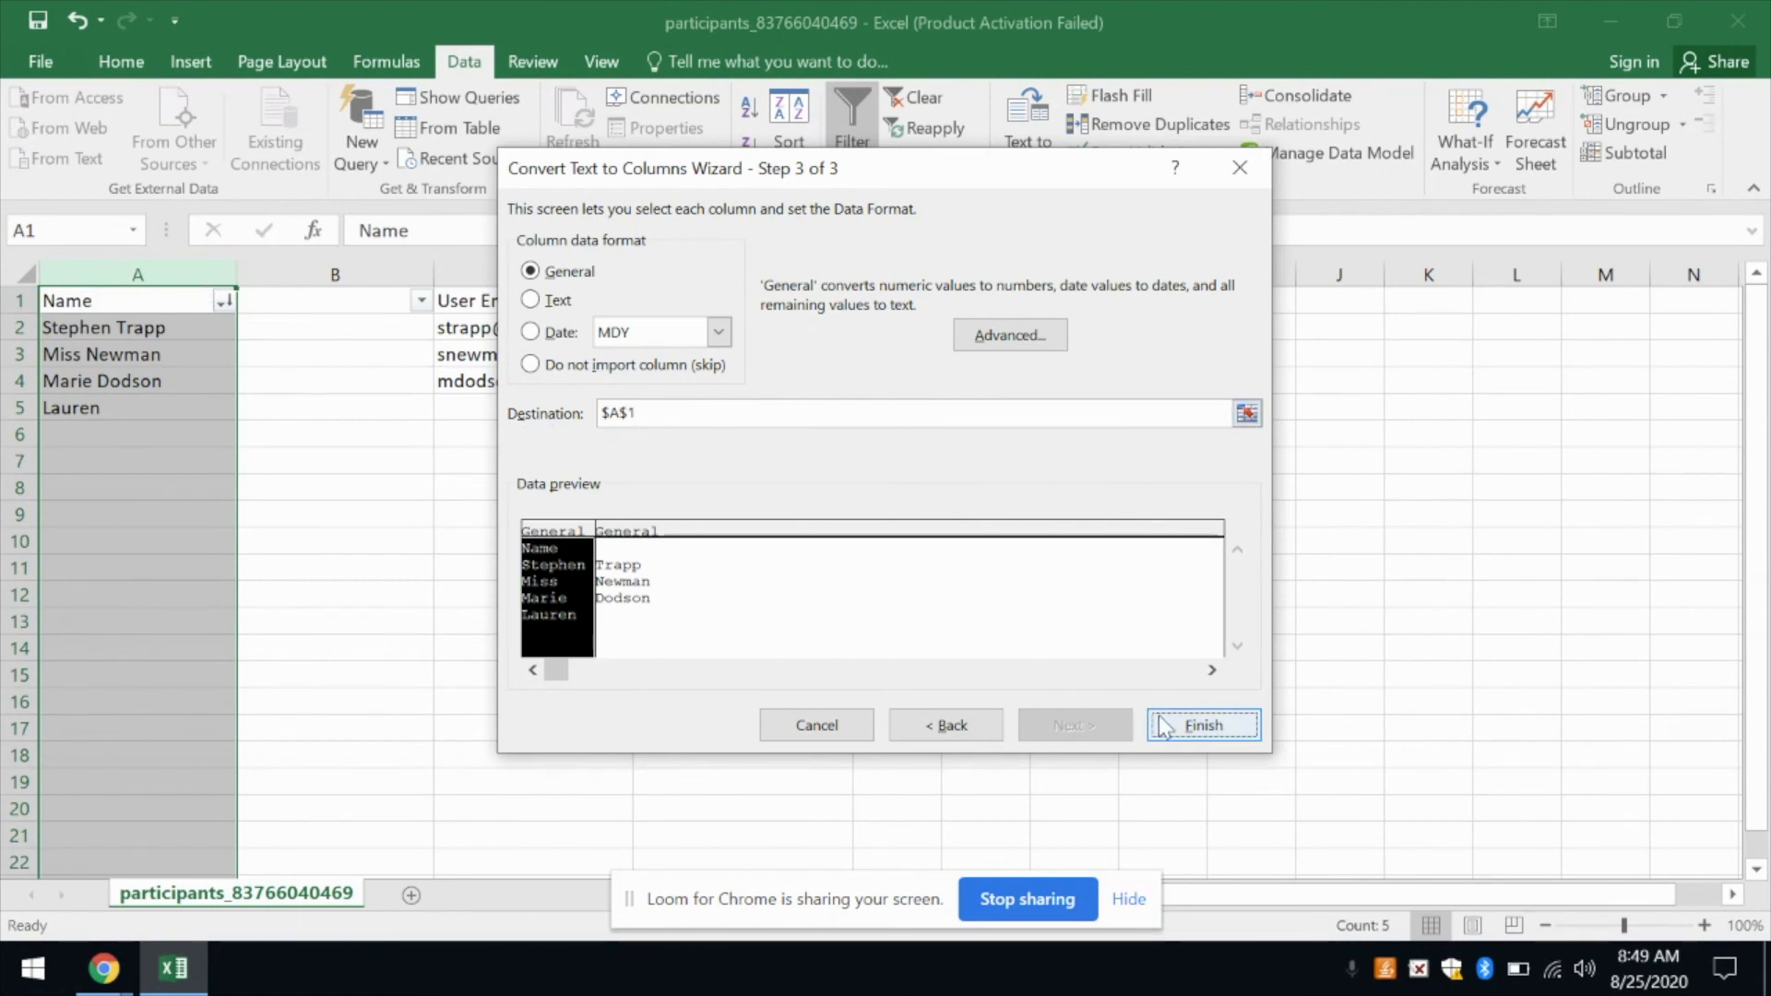
{"action": "left_click", "coordinate": [1203, 725]}
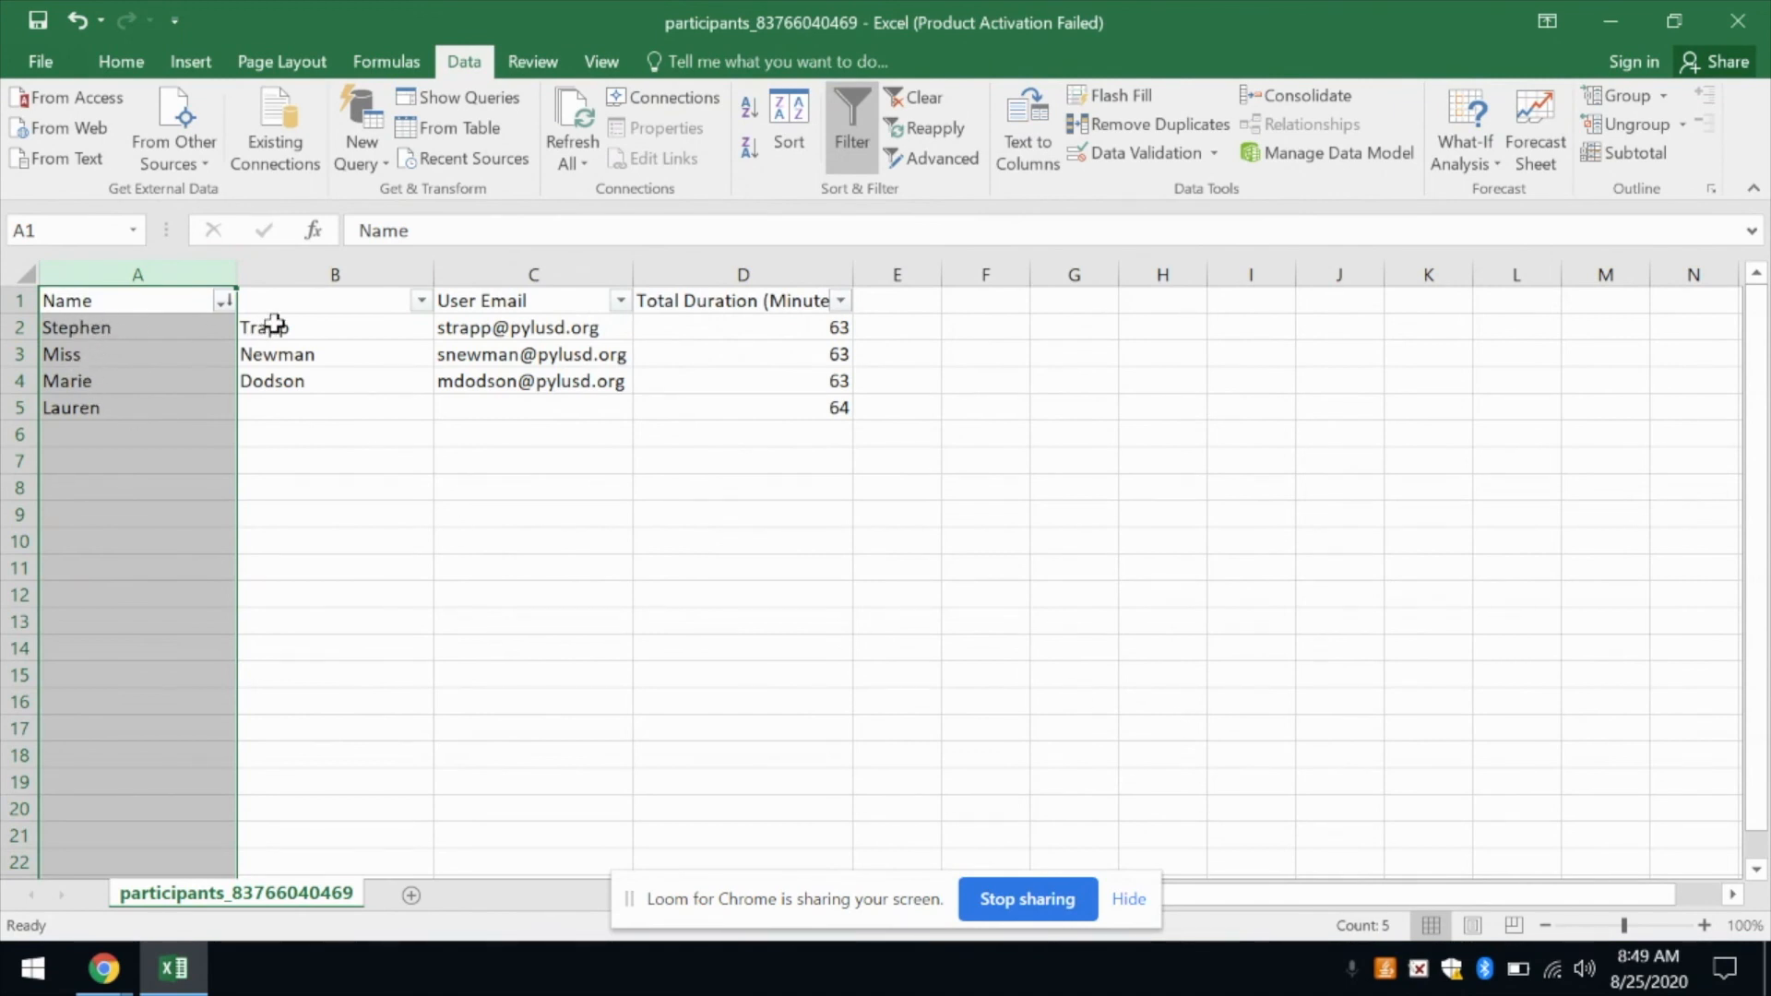
Step: Set the header in cell A1 to "First Name" and the header in cell B1 to "Last Name"
{"action": "left_click", "coordinate": [134, 305]}
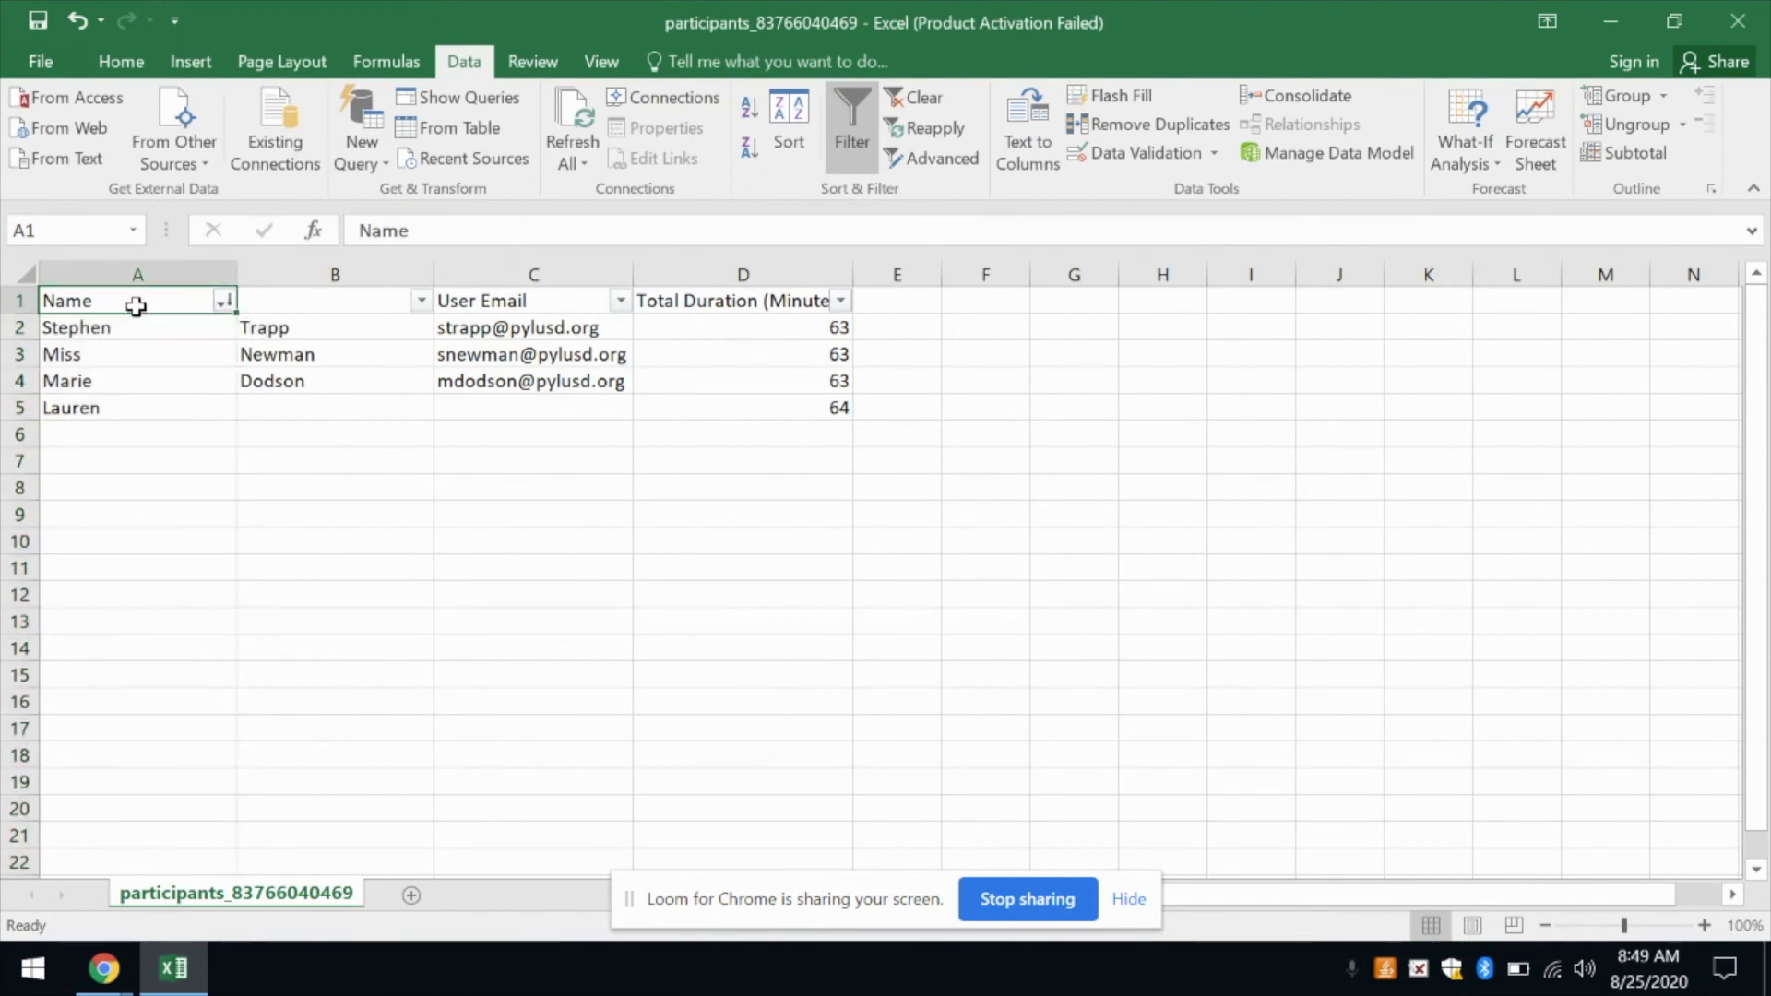
{"action": "type", "text": "First Name"}
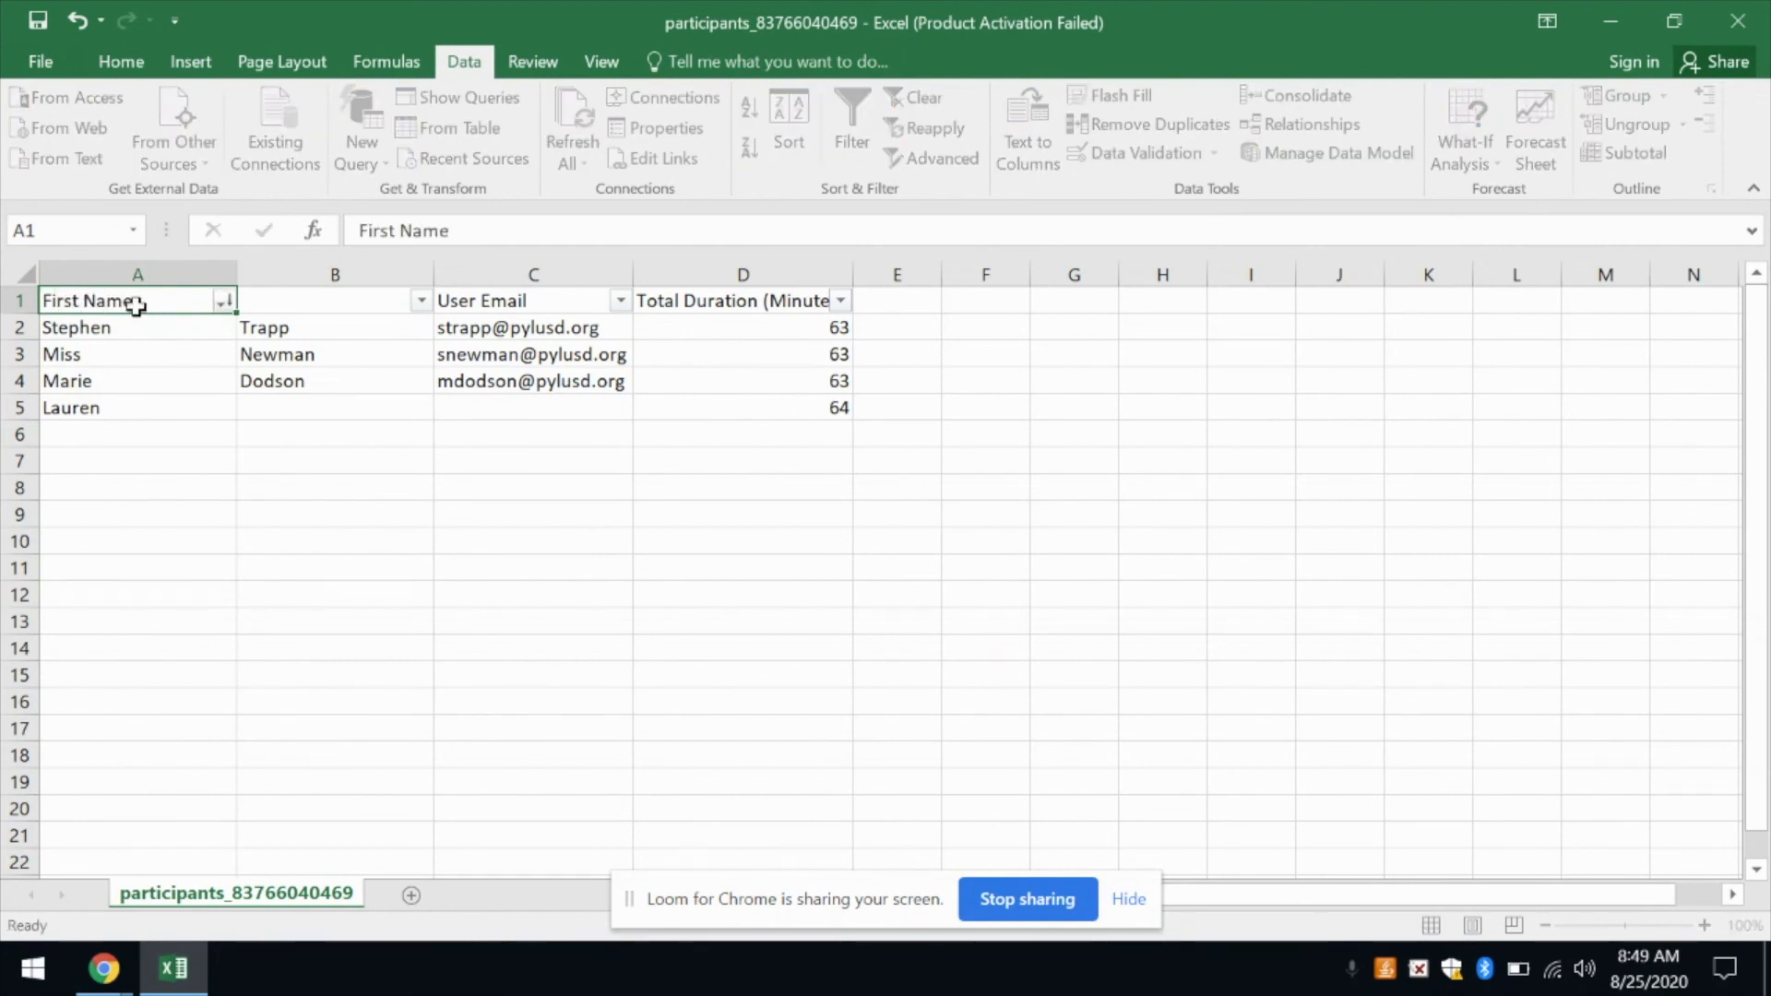
{"action": "key", "text": "Tab"}
{"action": "type", "text": "L"}
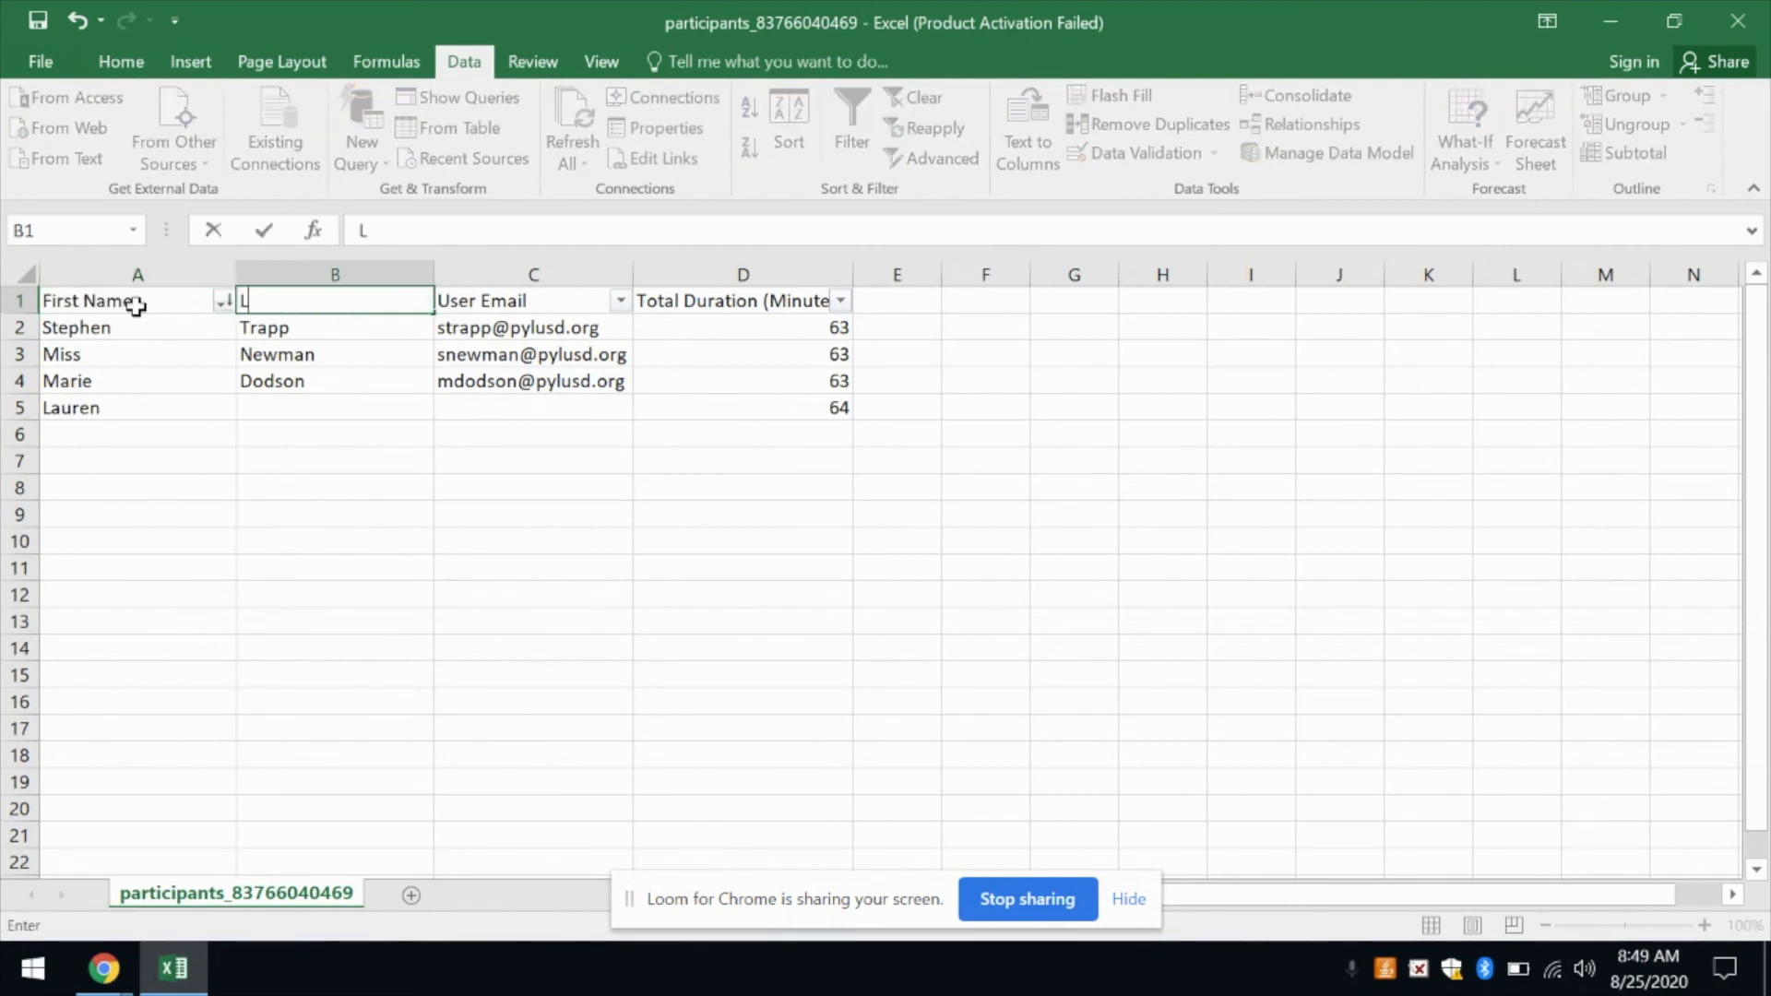
{"action": "type", "text": "ast Name"}
{"action": "key", "text": "Tab"}
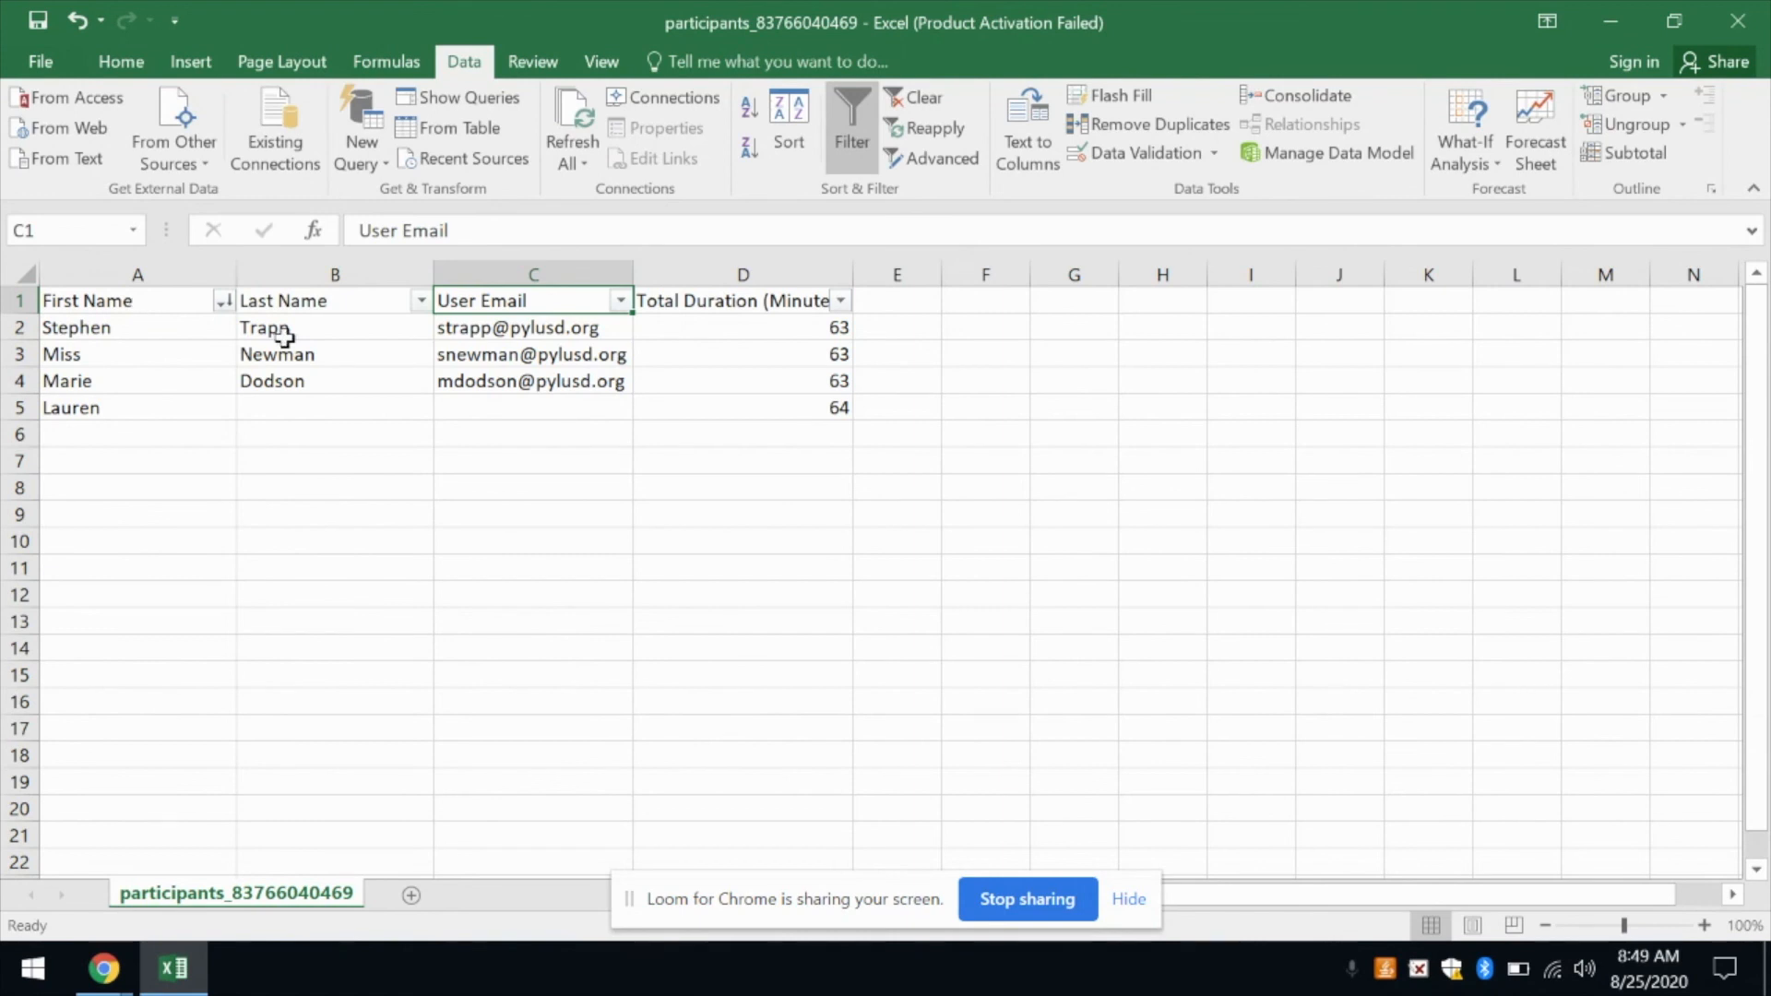
Step: Sort the participants by the Last Name column from A to Z
{"action": "left_click", "coordinate": [421, 302]}
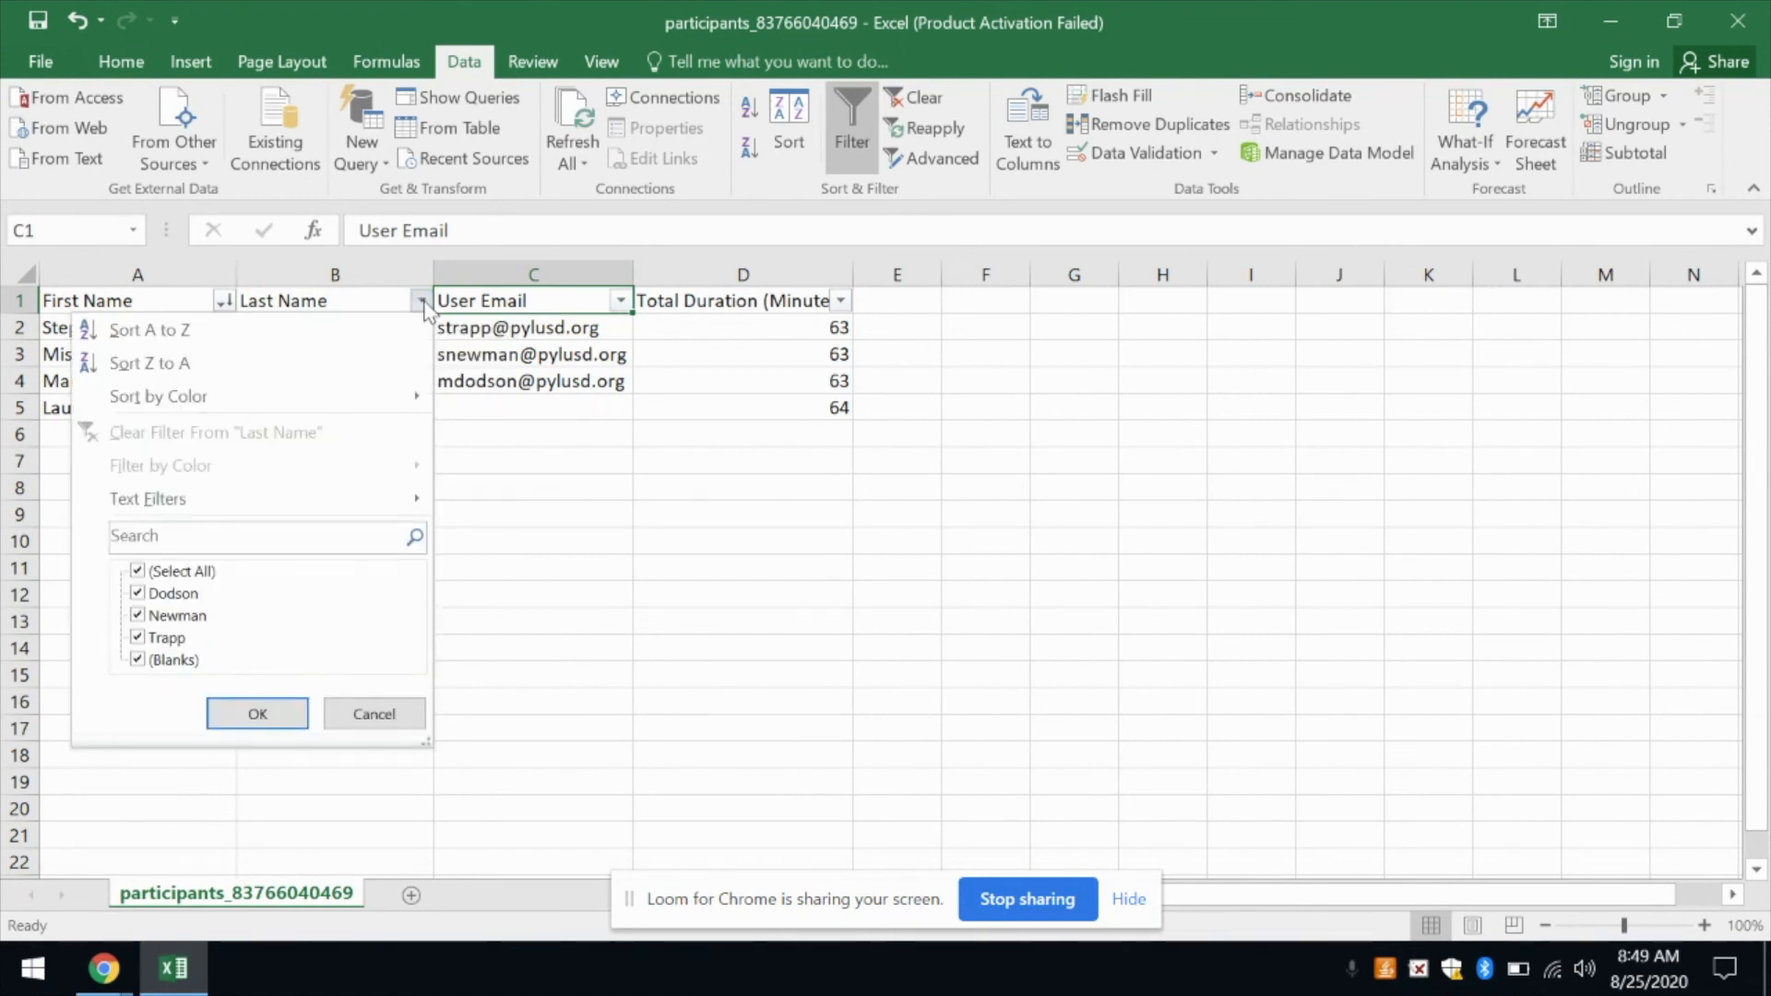
{"action": "left_click", "coordinate": [215, 332]}
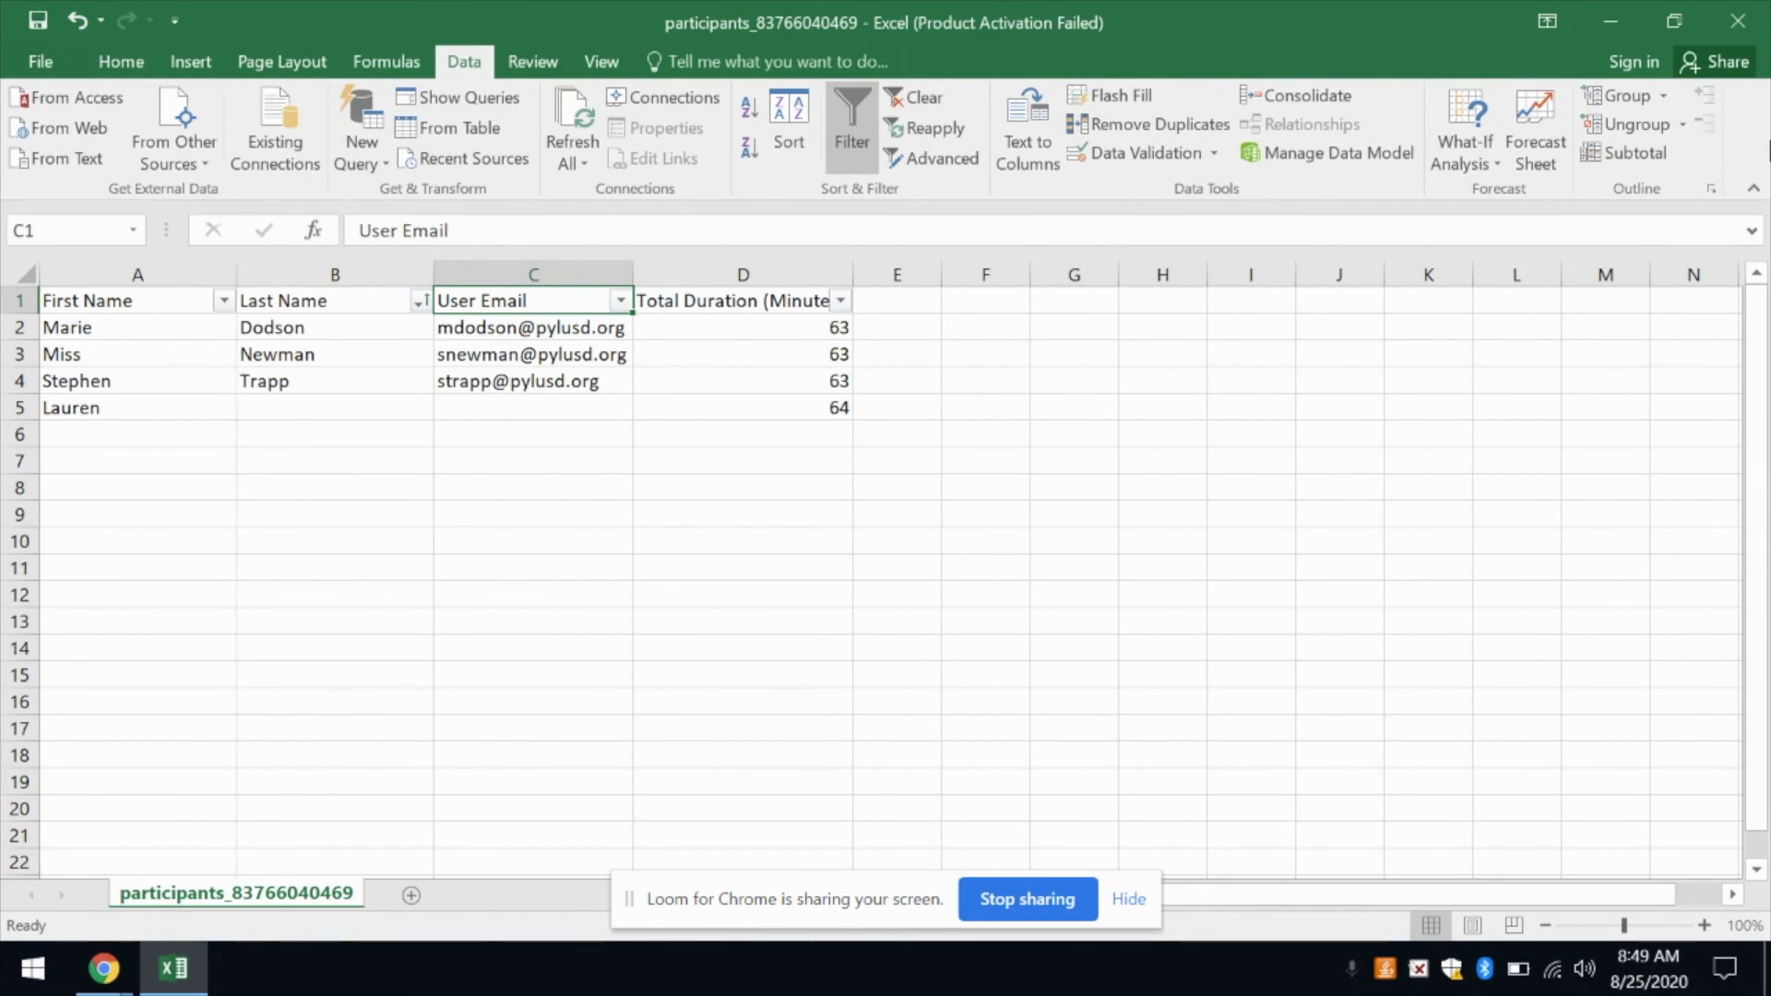
{"action": "left_click", "coordinate": [1008, 900]}
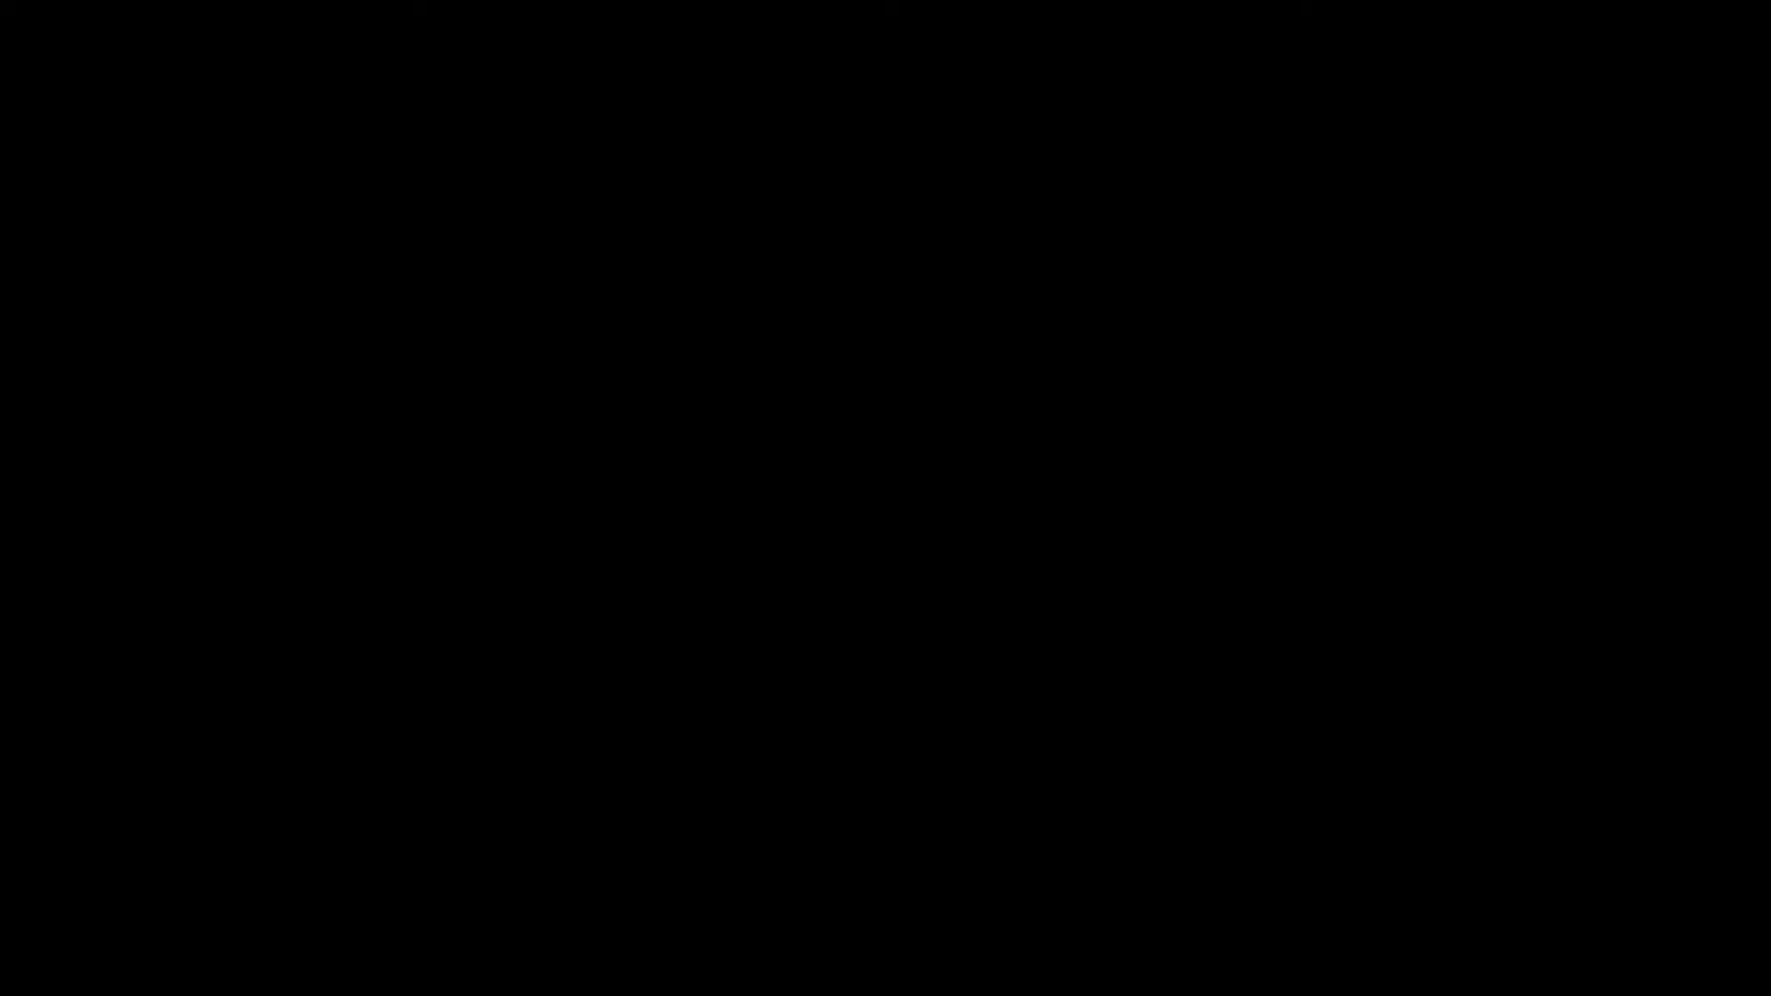